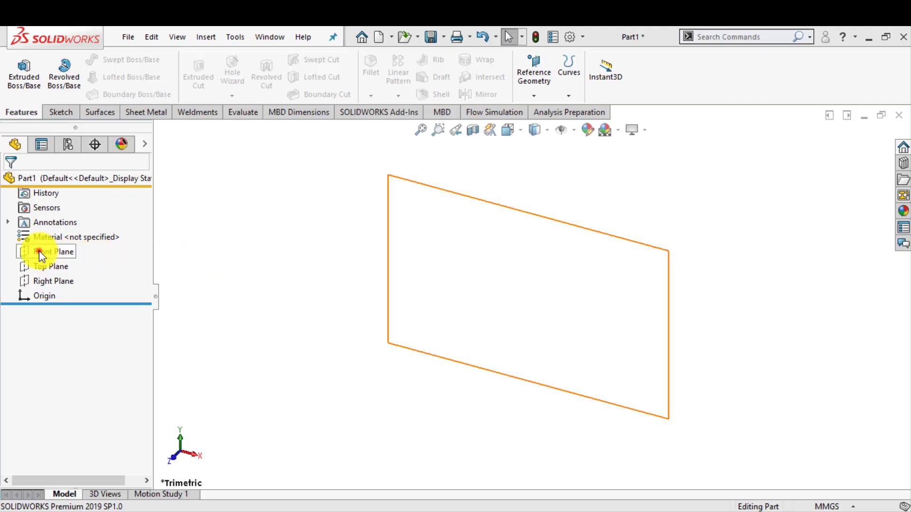
Draw a corner rectangle on the Front Plane, anchored at the origin
{"action": "left_click", "coordinate": [39, 250]}
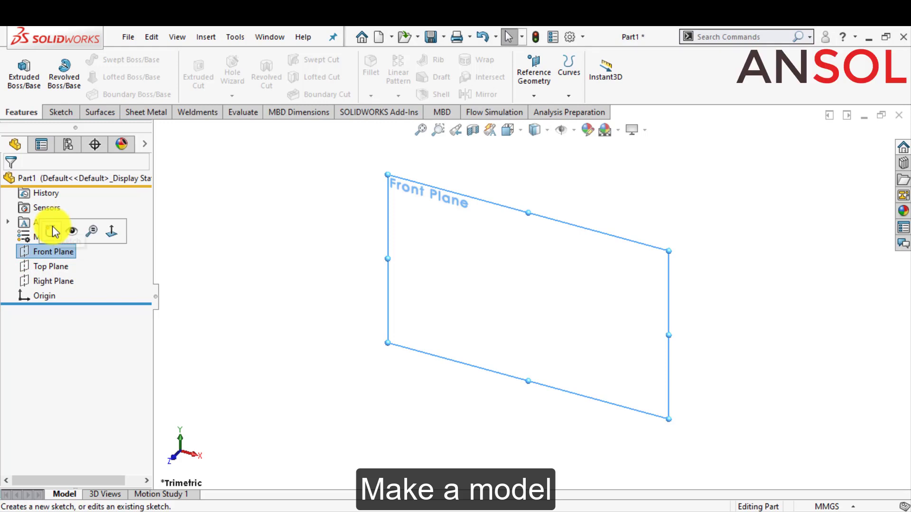
{"action": "left_click", "coordinate": [55, 230]}
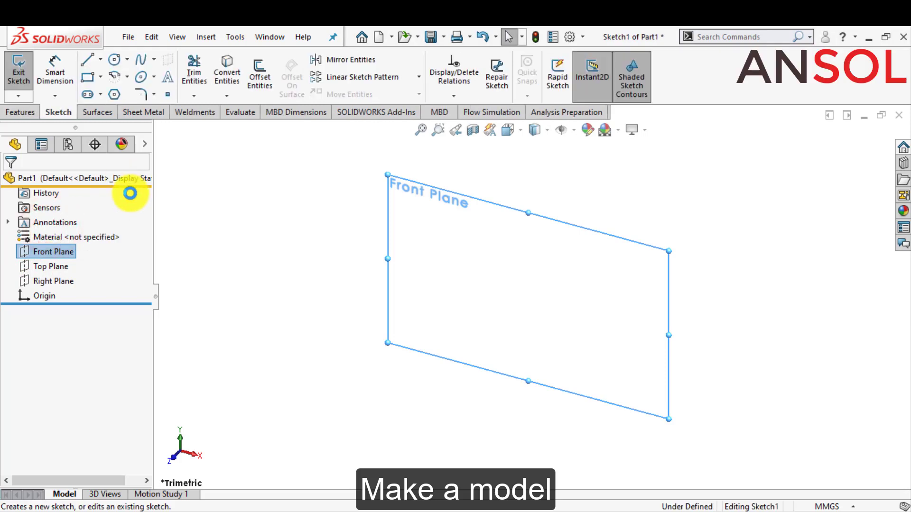
{"action": "left_click", "coordinate": [88, 77]}
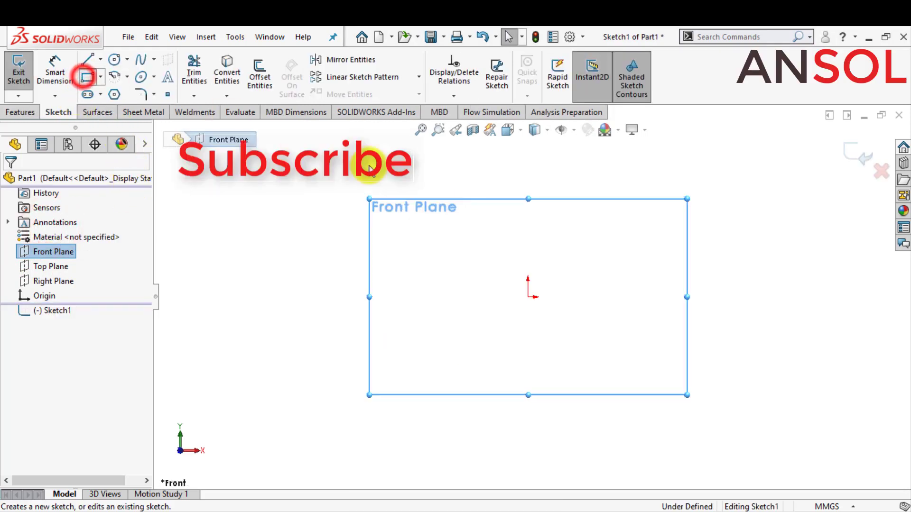
{"action": "left_click", "coordinate": [528, 296]}
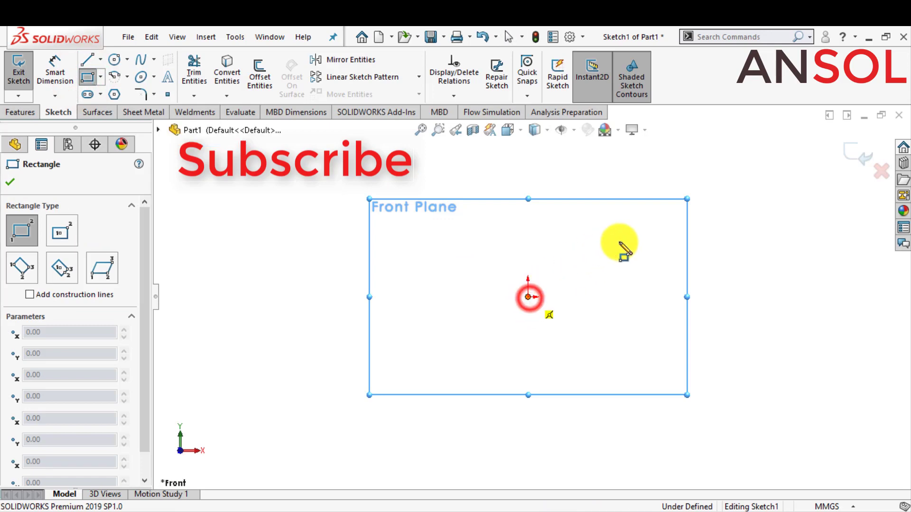
{"action": "left_click", "coordinate": [726, 181]}
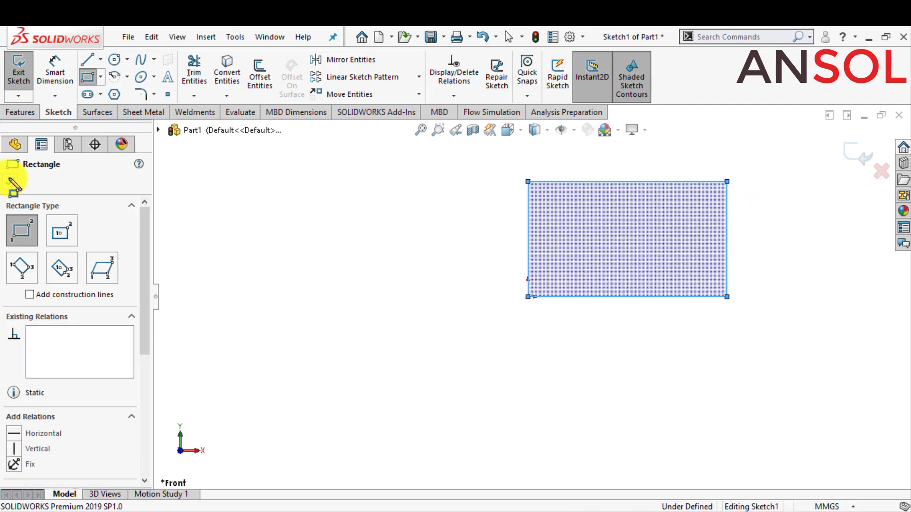
{"action": "left_click", "coordinate": [10, 181]}
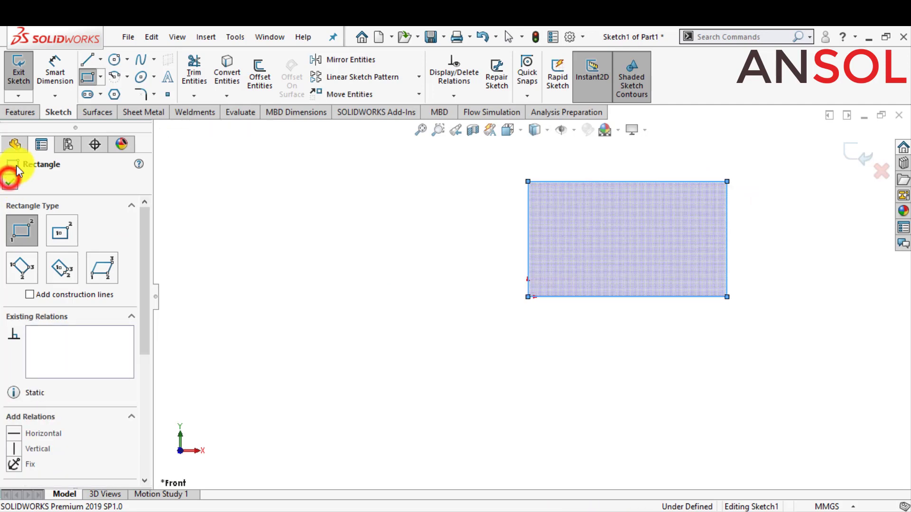
Dimension the rectangle's bottom edge to 100 mm and its left edge to 50 mm
{"action": "left_click", "coordinate": [53, 68]}
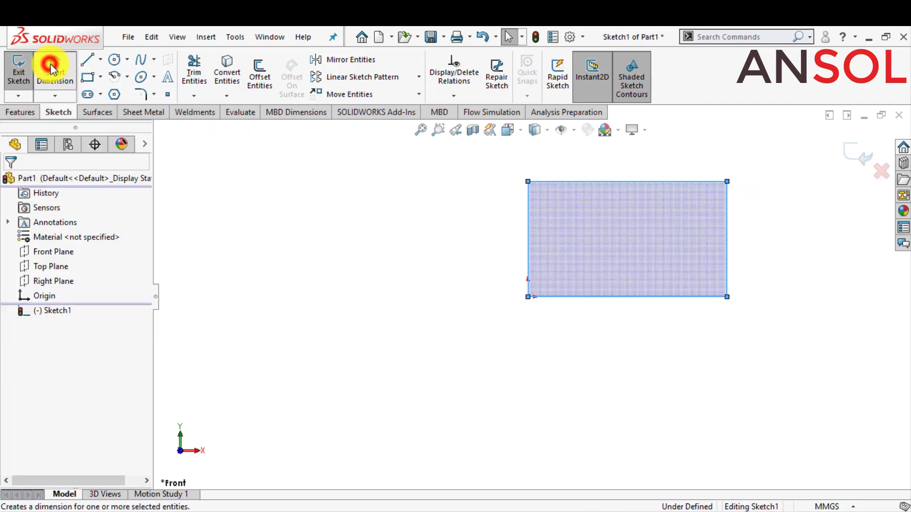
{"action": "left_click", "coordinate": [576, 297]}
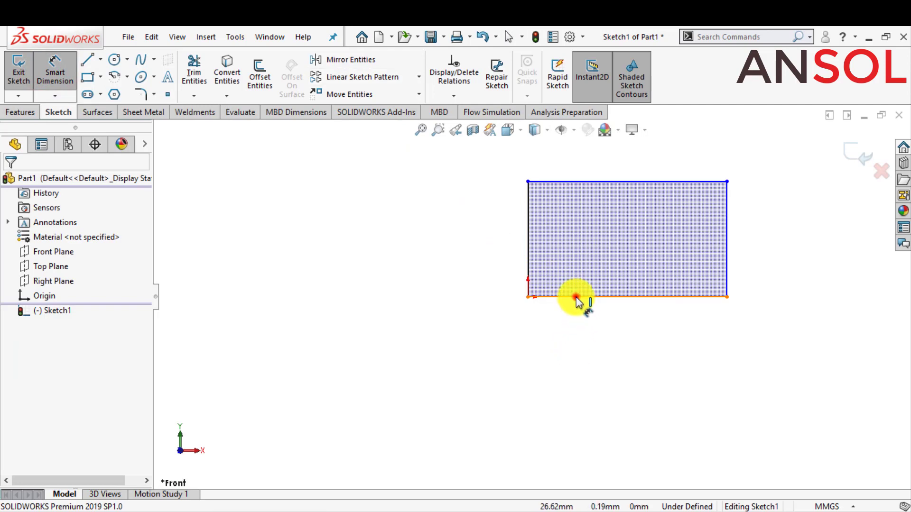
{"action": "left_click", "coordinate": [605, 341]}
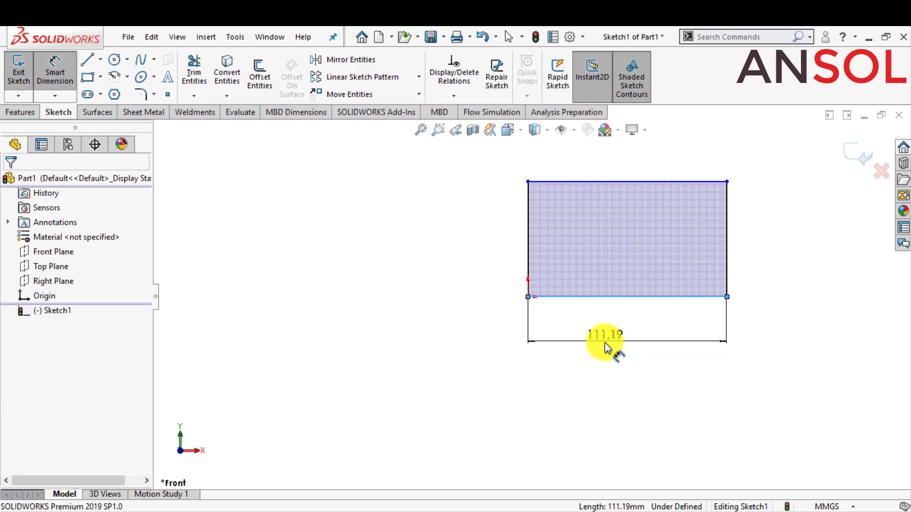
{"action": "left_click", "coordinate": [608, 334]}
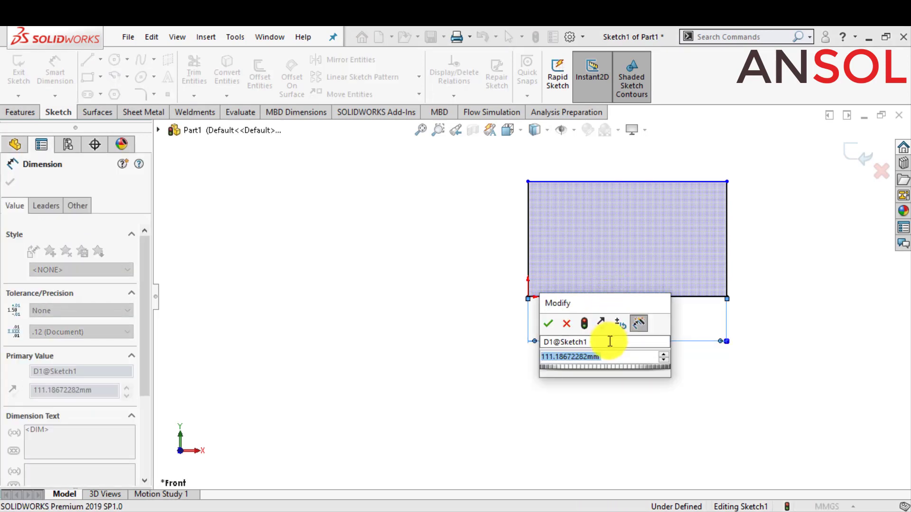
{"action": "type", "text": "100"}
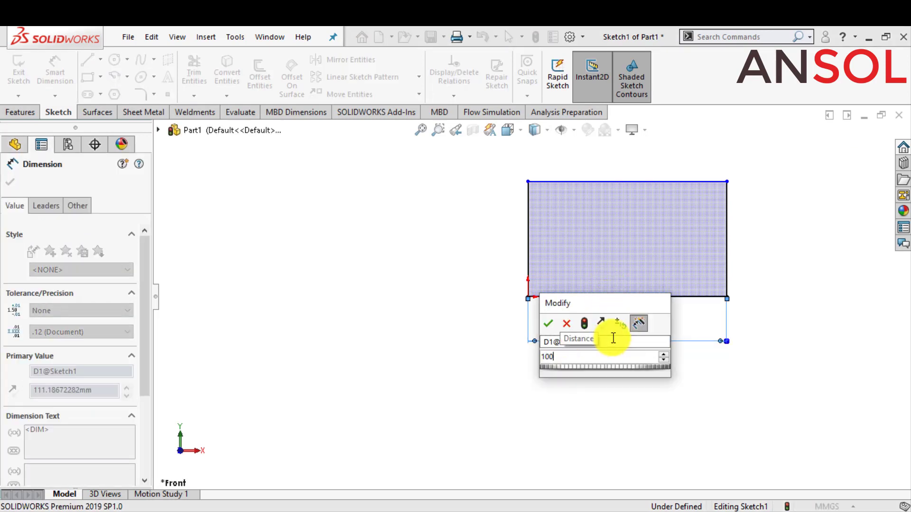
{"action": "key", "text": "Return"}
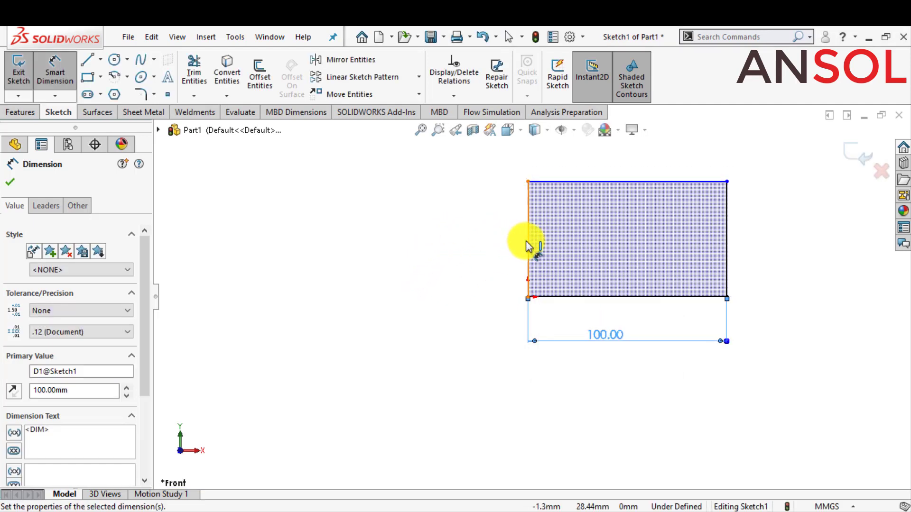
{"action": "left_click", "coordinate": [528, 240]}
{"action": "left_click", "coordinate": [459, 262]}
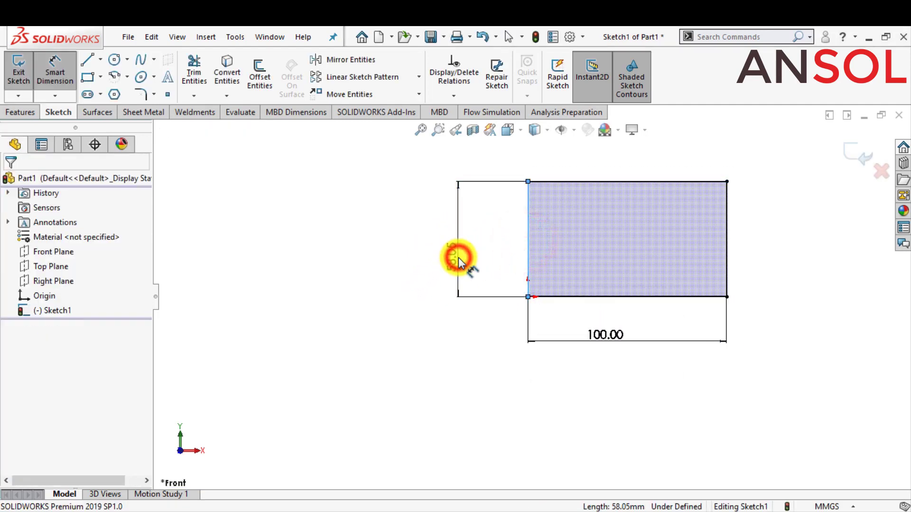
{"action": "type", "text": "5"}
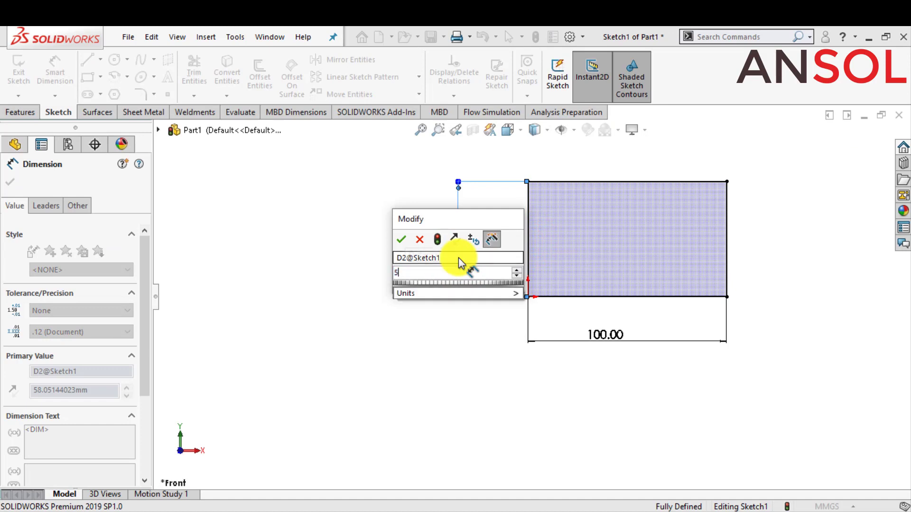
{"action": "type", "text": "0"}
{"action": "key", "text": "Return"}
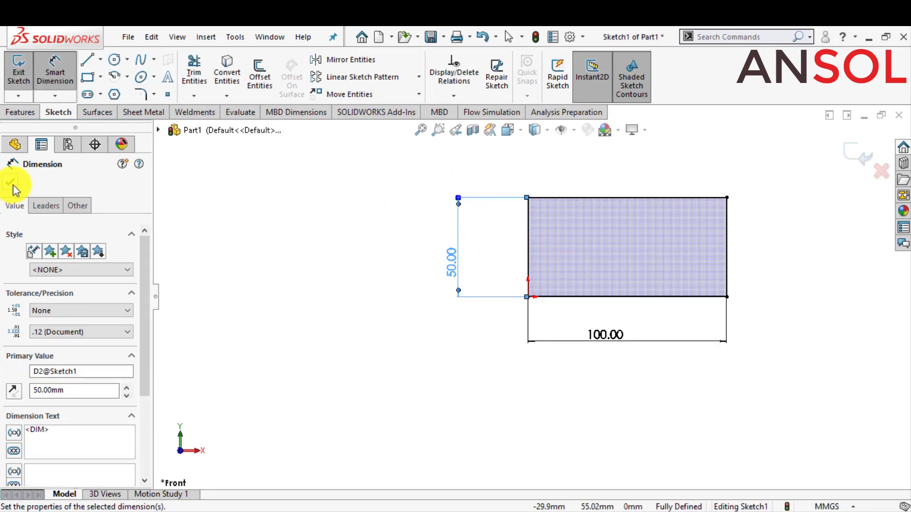
{"action": "left_click", "coordinate": [9, 182]}
{"action": "key", "text": "Escape"}
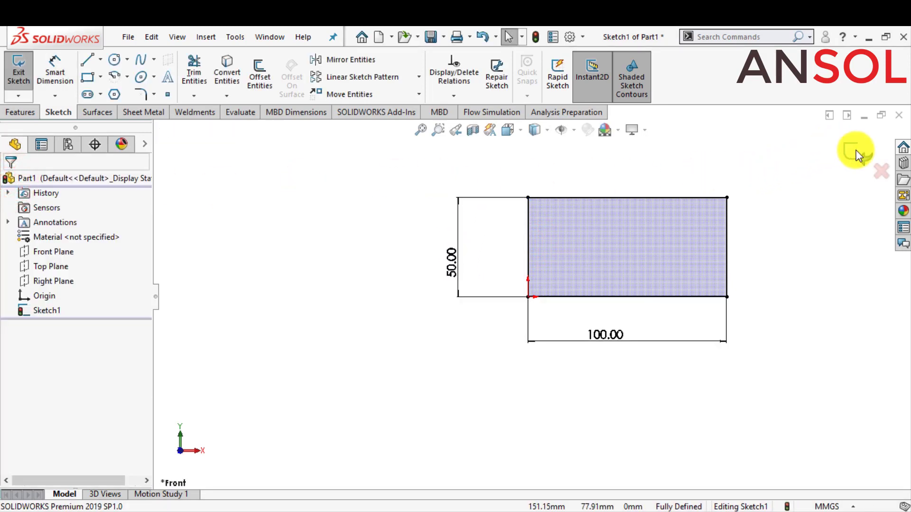
Extrude the rectangle sketch to a 20 mm Blind depth, creating Boss-Extrude1
{"action": "left_click", "coordinate": [854, 149]}
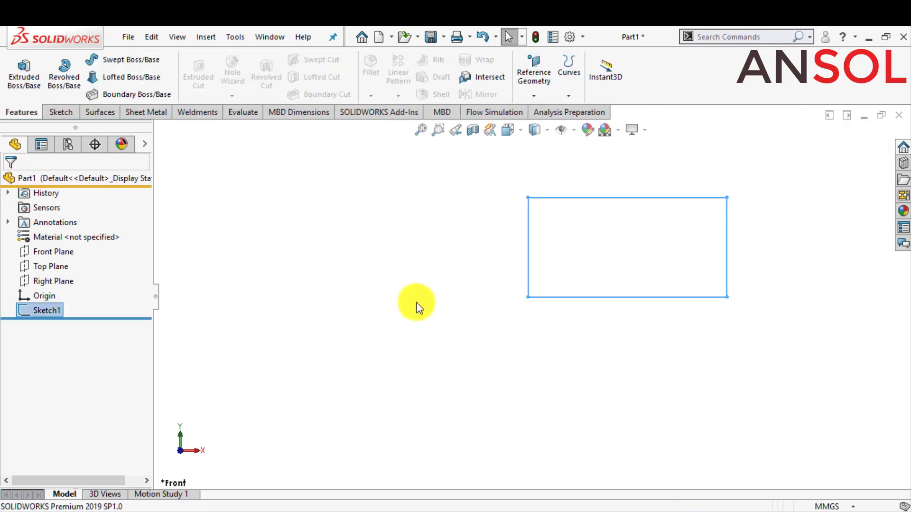
{"action": "left_click", "coordinate": [21, 68]}
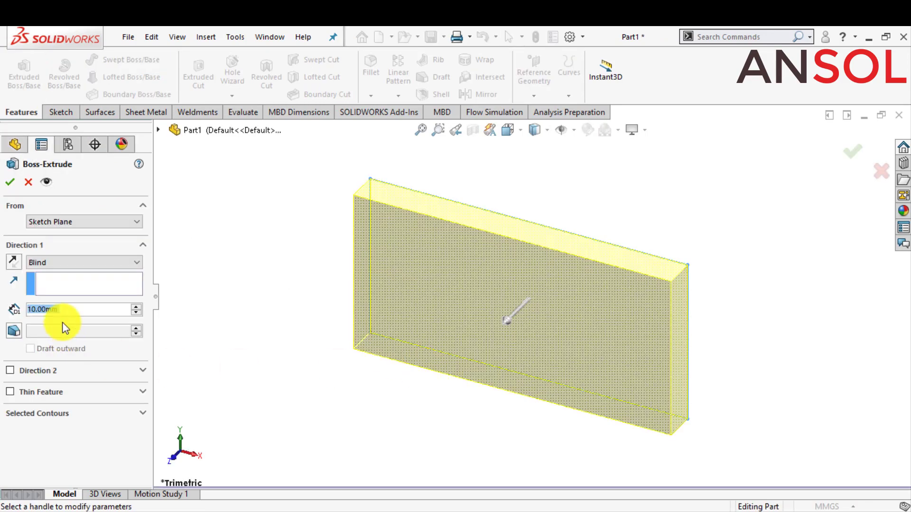
{"action": "type", "text": "20"}
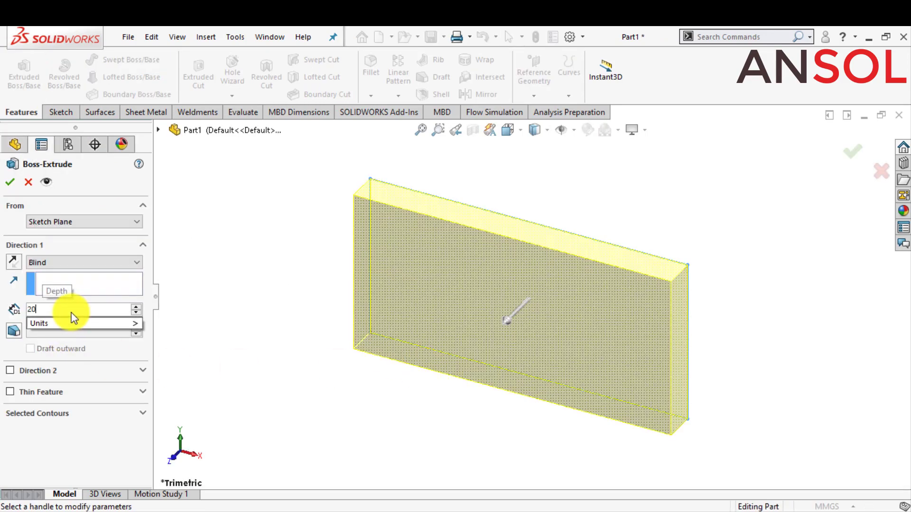
{"action": "key", "text": "Return"}
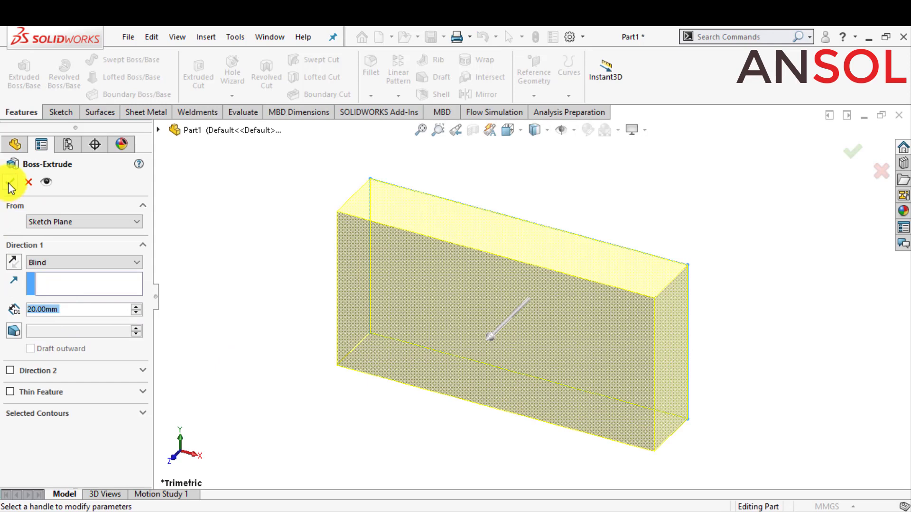
{"action": "left_click", "coordinate": [10, 182]}
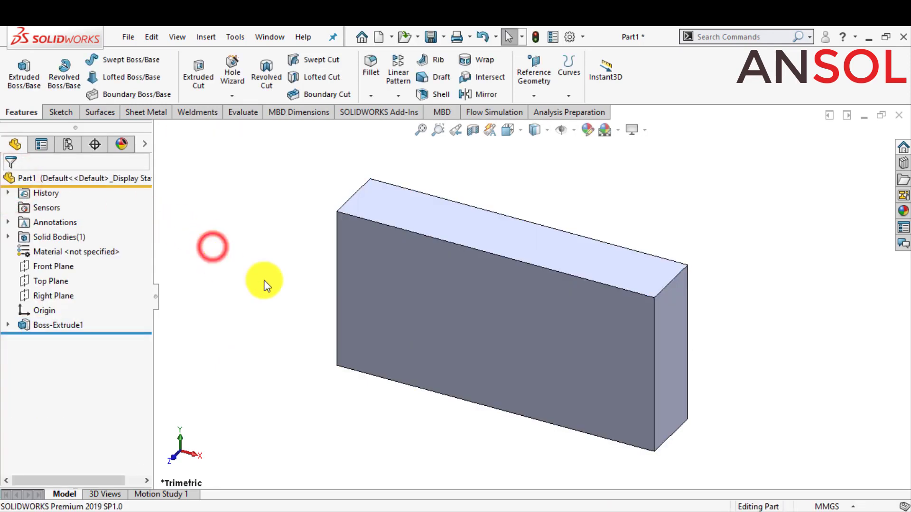
Start a new sketch on the block's front face, viewed normal to it
{"action": "left_click", "coordinate": [522, 303]}
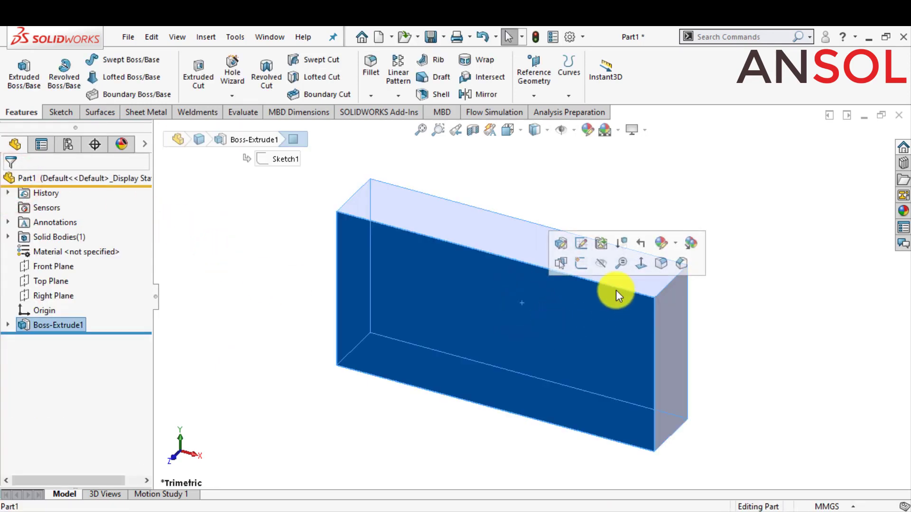
{"action": "left_click", "coordinate": [643, 264]}
{"action": "left_click", "coordinate": [496, 434]}
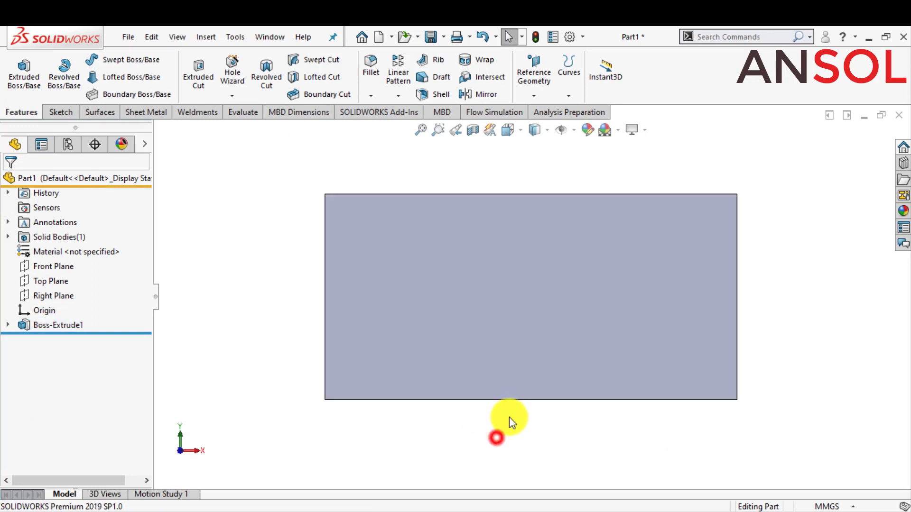
{"action": "left_click", "coordinate": [543, 321]}
{"action": "left_click", "coordinate": [601, 284]}
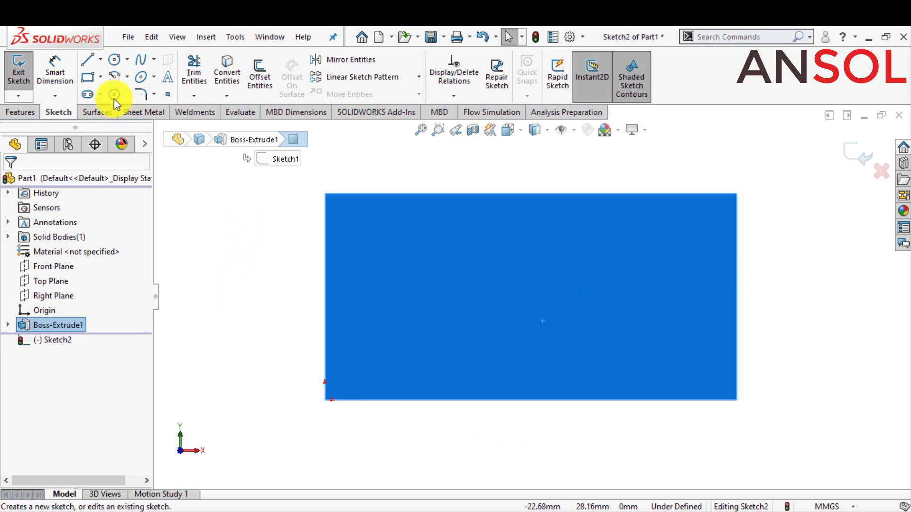
Draw a vertical centerline from the top edge midpoint to the bottom edge midpoint
{"action": "left_click", "coordinate": [100, 60]}
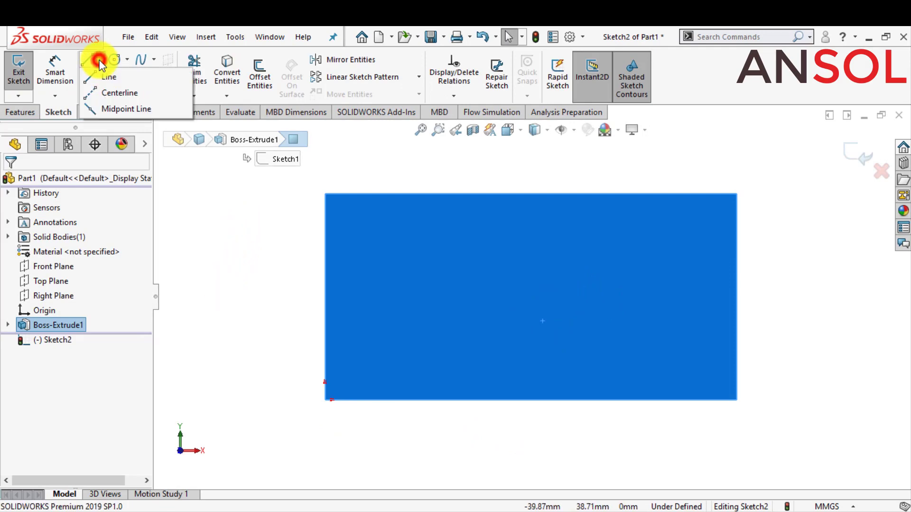
{"action": "left_click", "coordinate": [98, 94]}
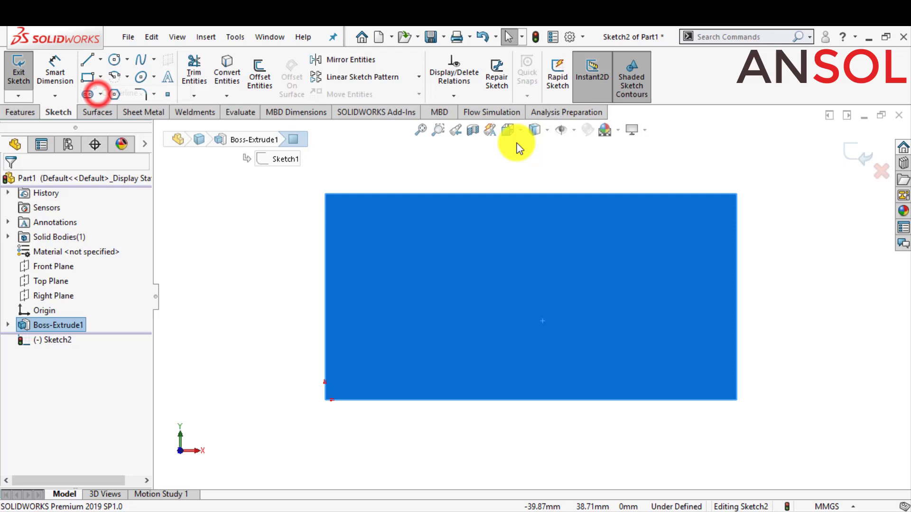
{"action": "left_click", "coordinate": [532, 194]}
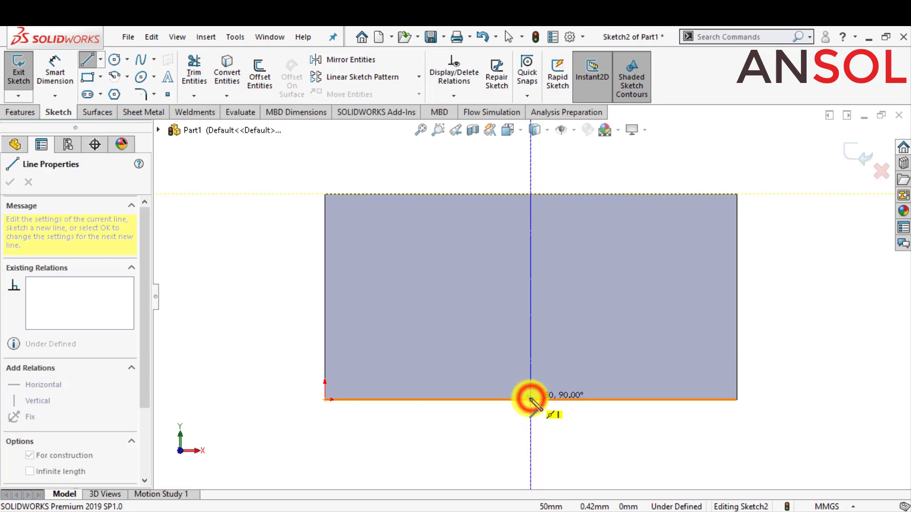
{"action": "left_click", "coordinate": [531, 400]}
{"action": "key", "text": "Escape"}
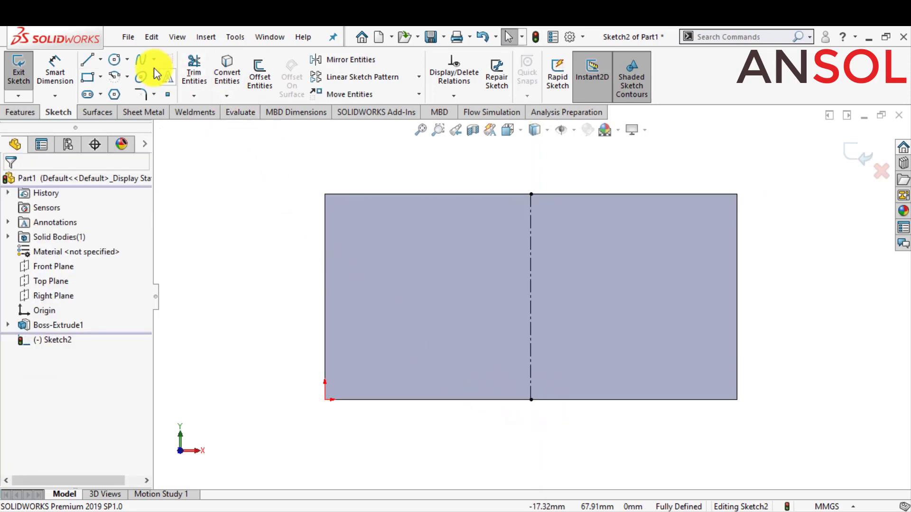
Draw a centre circle placed on the centerline at the face's middle
{"action": "left_click", "coordinate": [114, 59]}
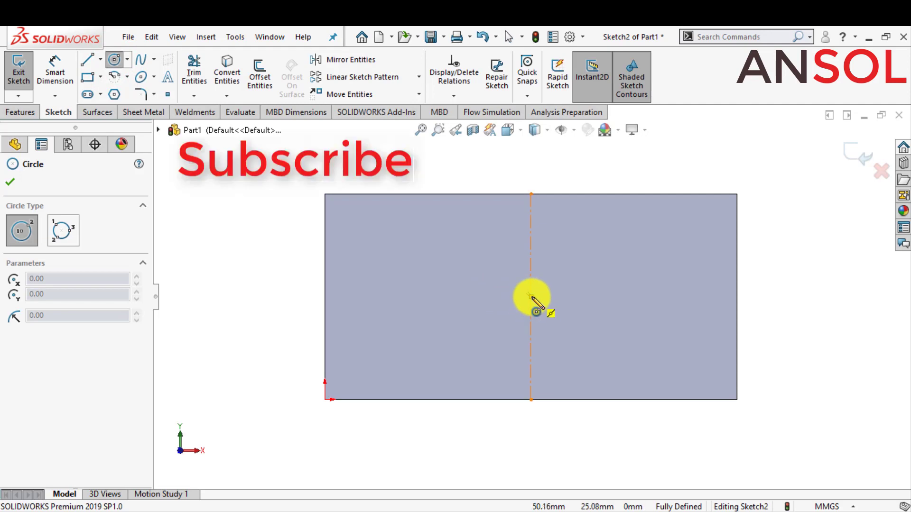
{"action": "left_click", "coordinate": [531, 297]}
{"action": "left_click", "coordinate": [542, 352]}
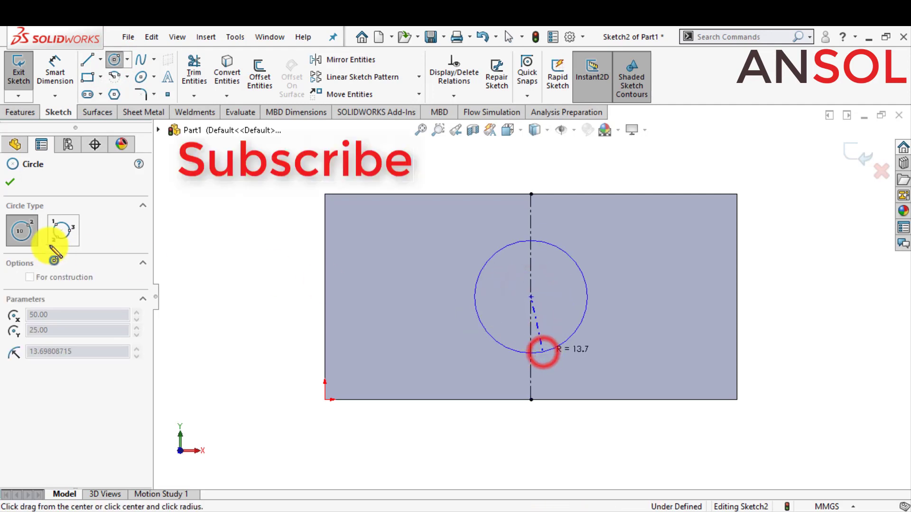
{"action": "left_click", "coordinate": [10, 182]}
Dimension the circle's diameter to 30 mm and exit the sketch
{"action": "left_click", "coordinate": [55, 71]}
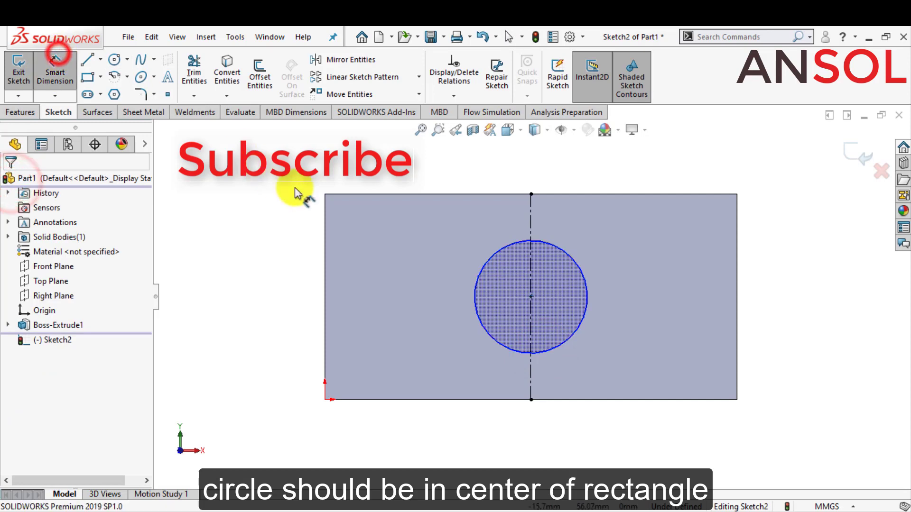
{"action": "left_click", "coordinate": [569, 254]}
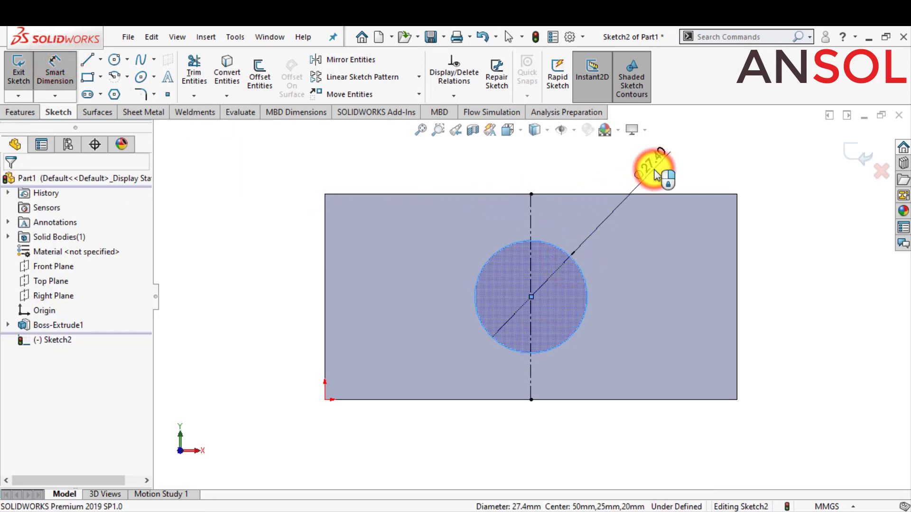
{"action": "left_click", "coordinate": [656, 175]}
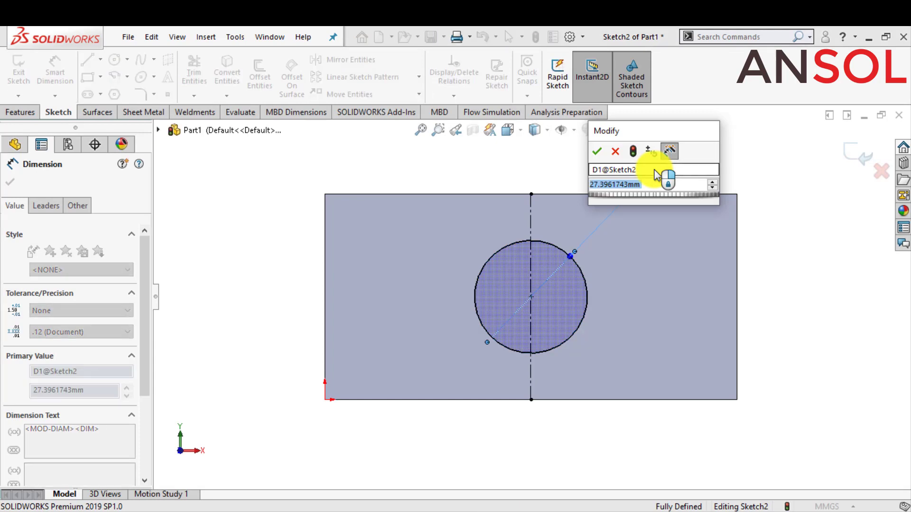
{"action": "type", "text": "40"}
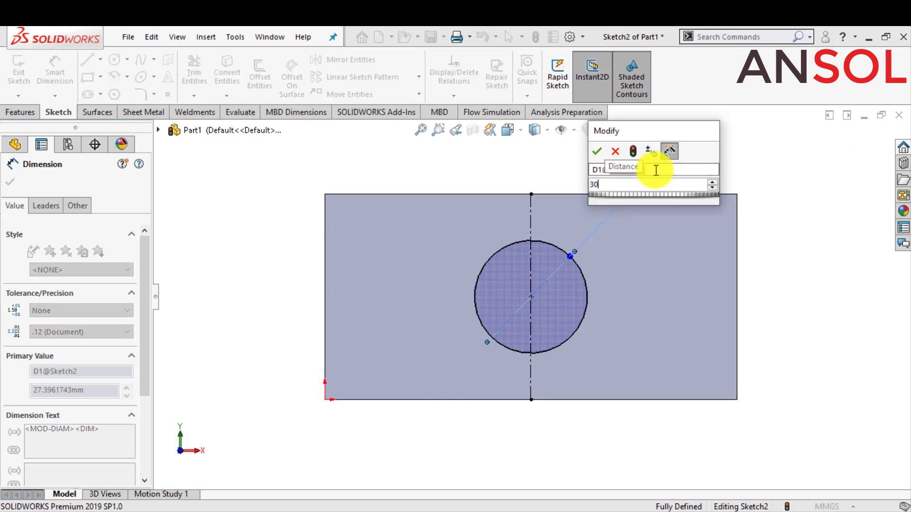
{"action": "key", "text": "Escape"}
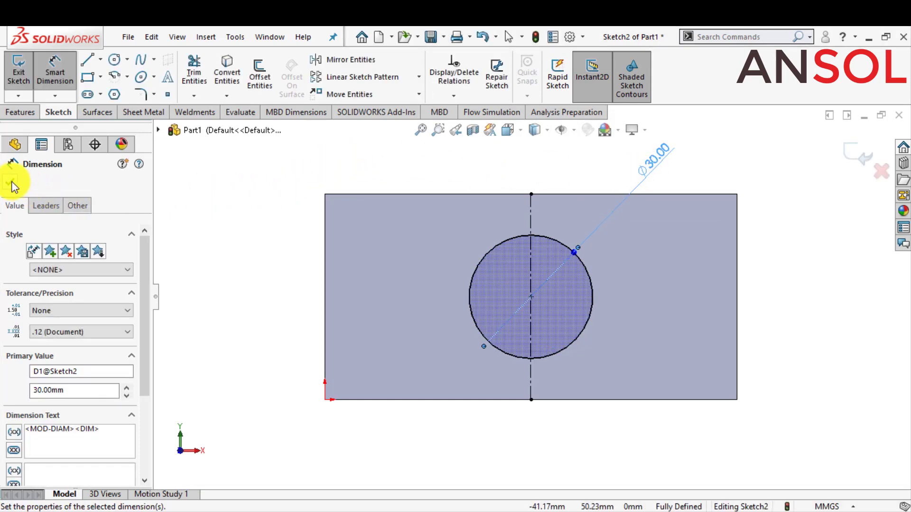
{"action": "left_click", "coordinate": [10, 181]}
{"action": "key", "text": "Escape"}
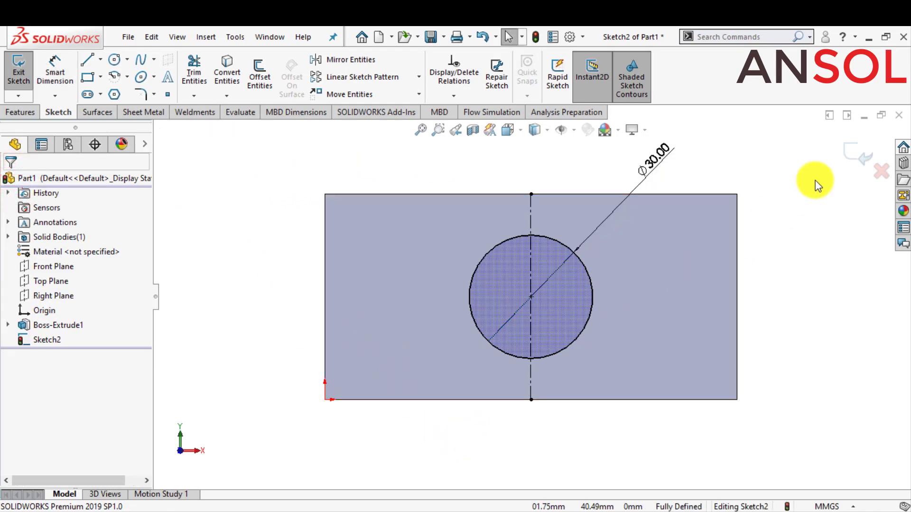
{"action": "left_click", "coordinate": [859, 156]}
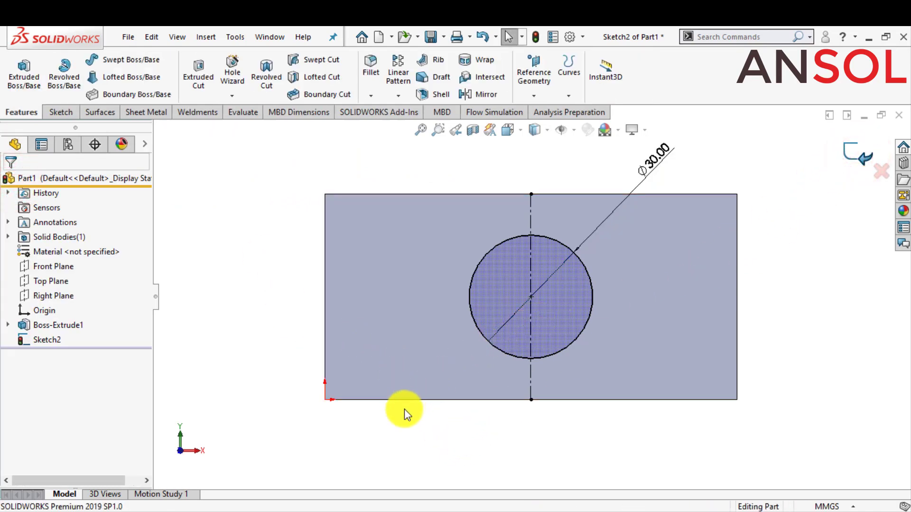
{"action": "middle_click_drag", "start_coordinate": [400, 366], "coordinate": [417, 213]}
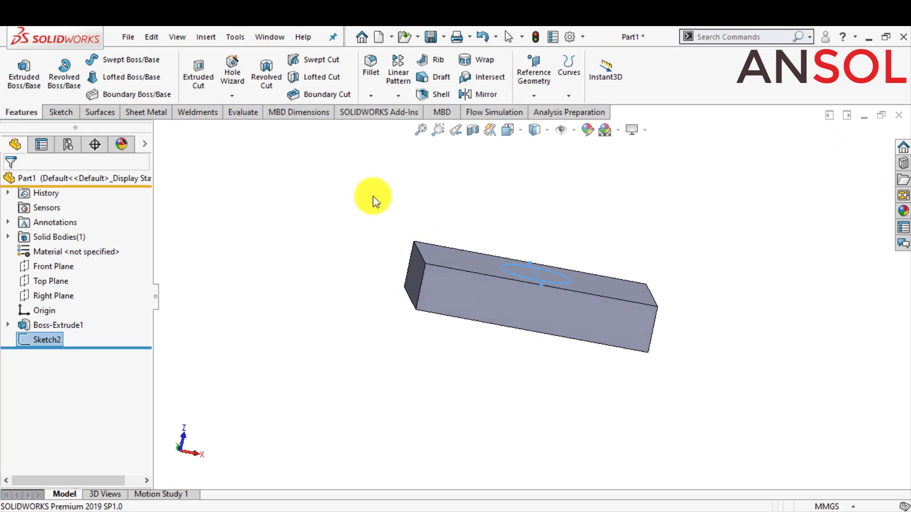
Extrude the circle to a 50 mm Blind depth, creating the Boss-Extrude2 cylinder
{"action": "left_click", "coordinate": [23, 75]}
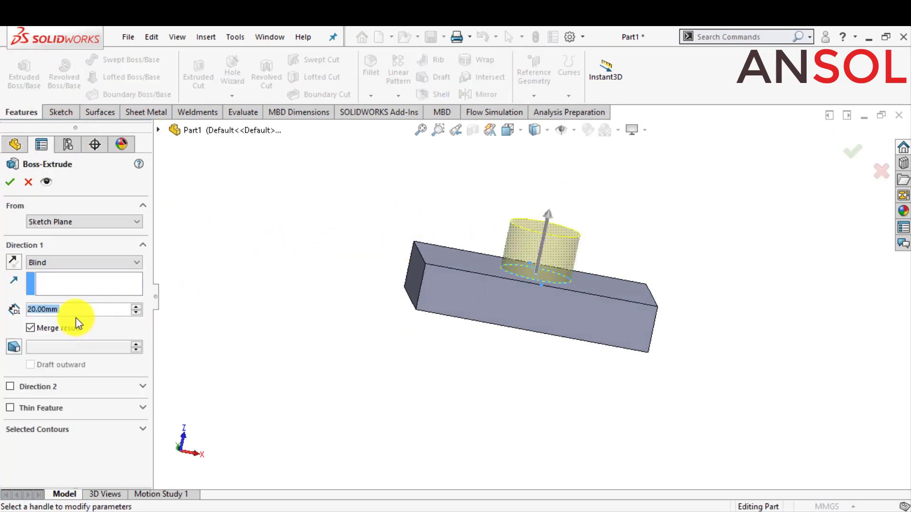
{"action": "type", "text": "60"}
{"action": "key", "text": "Return"}
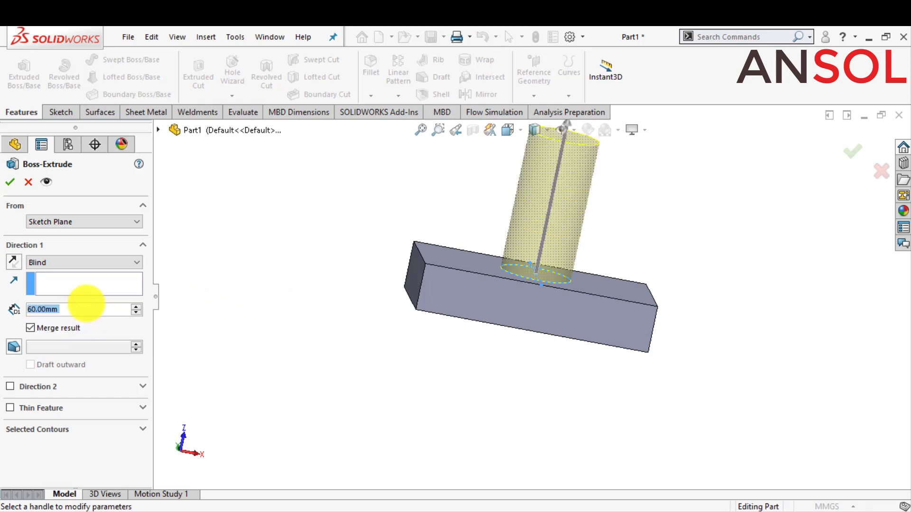
{"action": "type", "text": "50"}
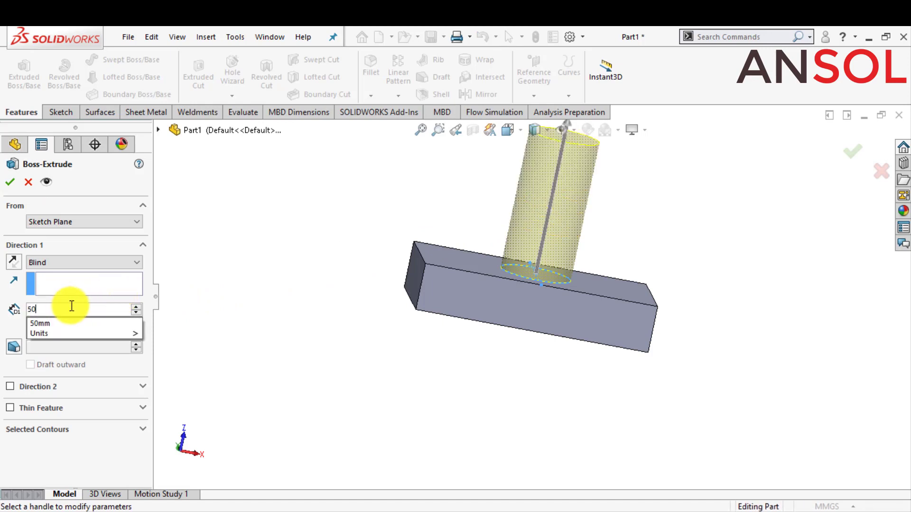
{"action": "key", "text": "Return"}
{"action": "left_click", "coordinate": [11, 181]}
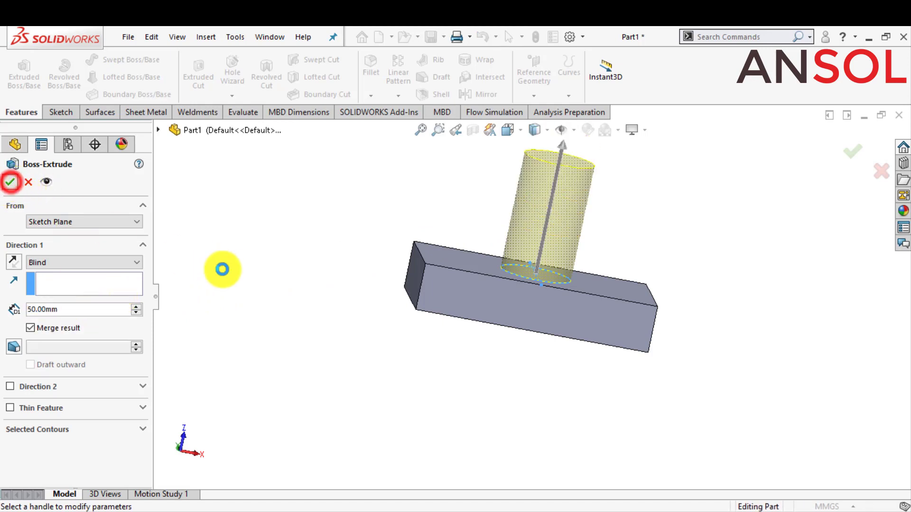
{"action": "left_click", "coordinate": [271, 295]}
{"action": "scroll", "coordinate": [573, 231], "scroll_direction": "up", "scroll_amount": 3}
{"action": "scroll", "coordinate": [573, 231], "scroll_direction": "down", "scroll_amount": 3}
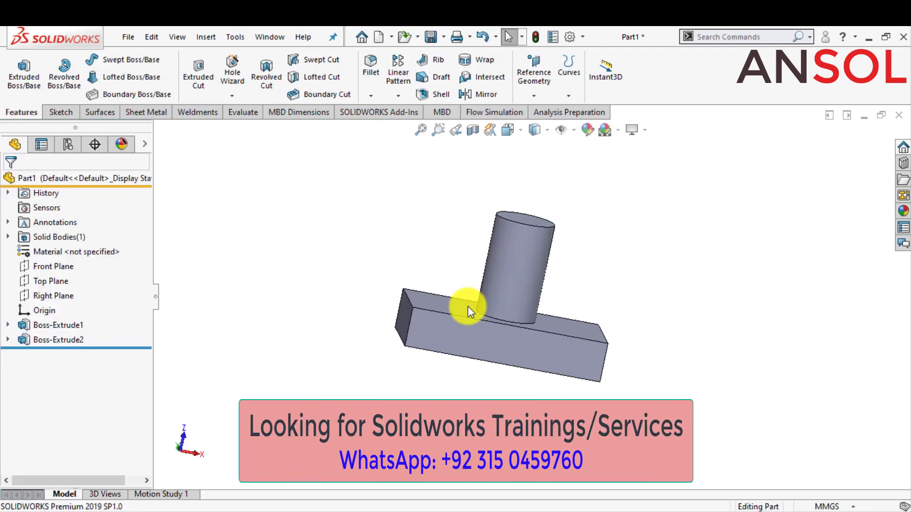
{"action": "left_click", "coordinate": [445, 314]}
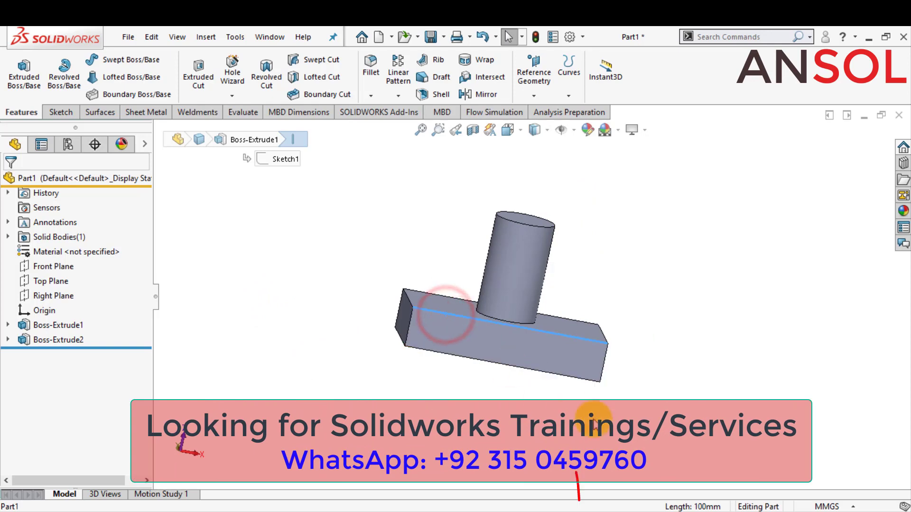
{"action": "left_click", "coordinate": [427, 421]}
{"action": "left_click", "coordinate": [407, 328]}
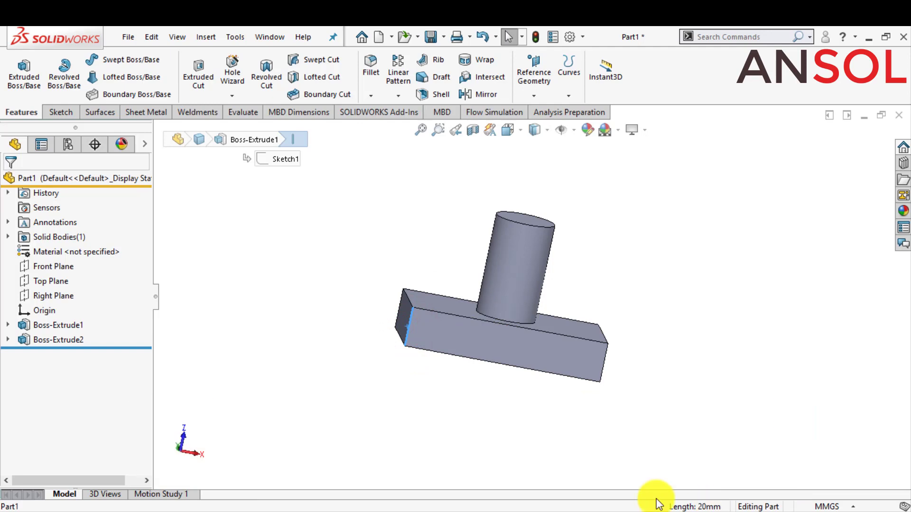
{"action": "left_click", "coordinate": [528, 473]}
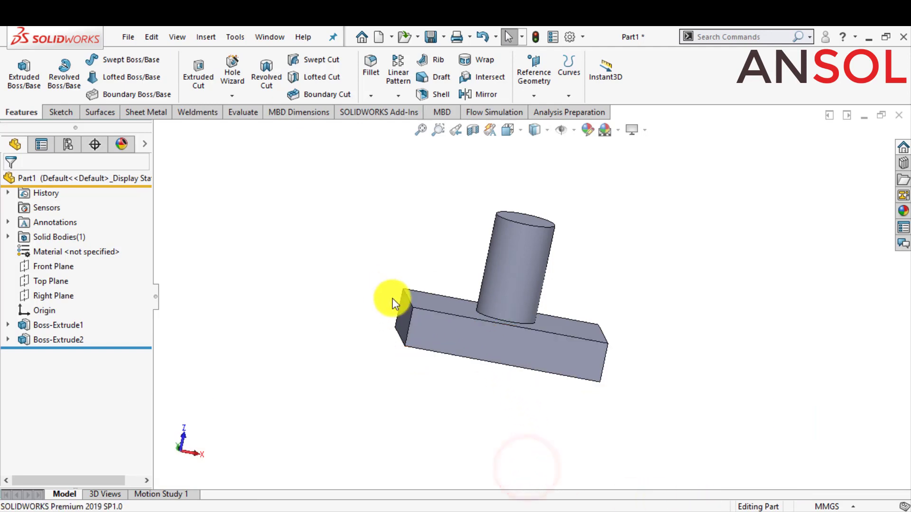
{"action": "left_click", "coordinate": [411, 304]}
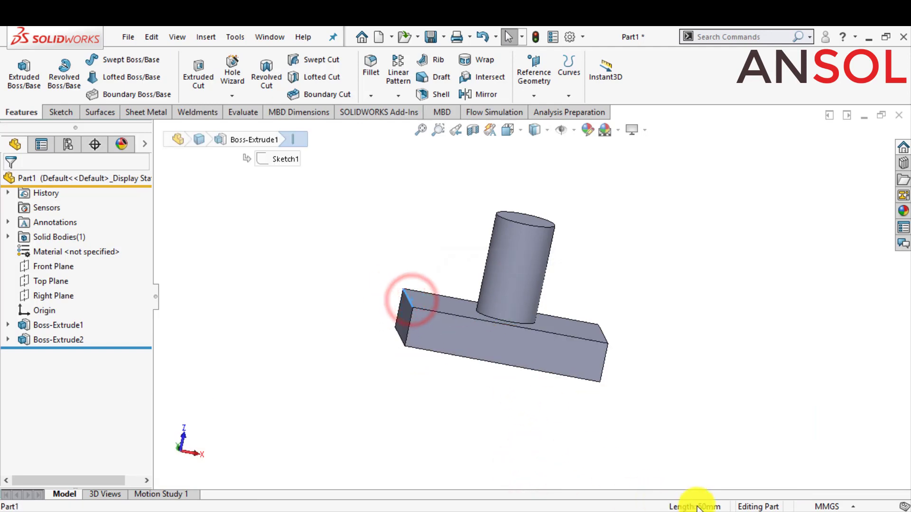
{"action": "left_click", "coordinate": [494, 445]}
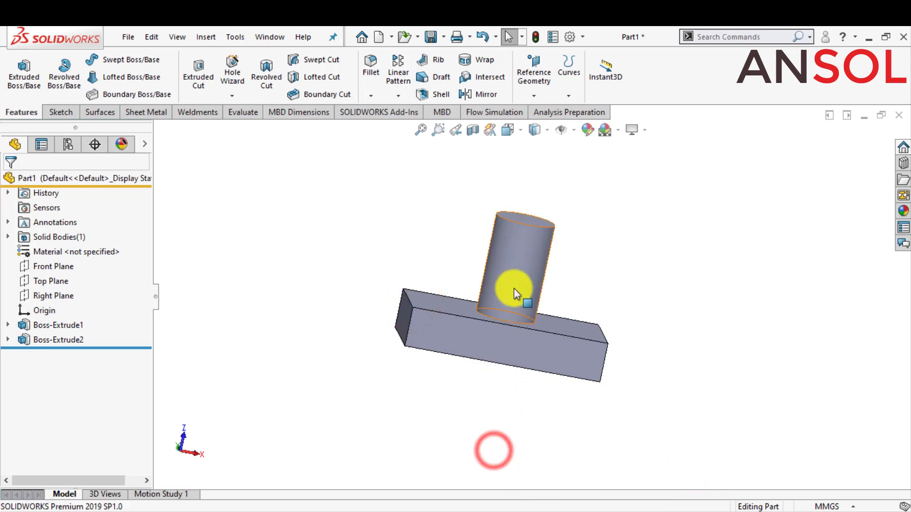
{"action": "left_click", "coordinate": [514, 288]}
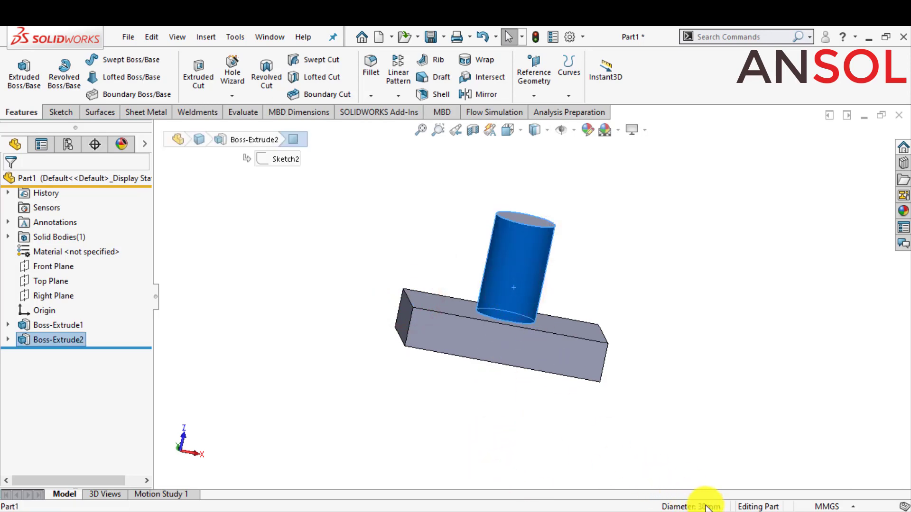
{"action": "left_click", "coordinate": [695, 366]}
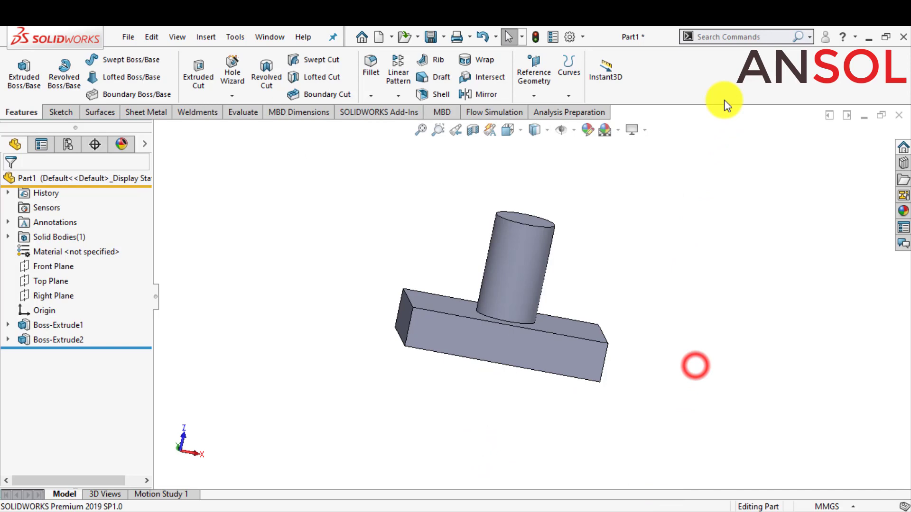
Add a uniform Scale feature with factor 0.5 about the centroid (Scale1)
{"action": "left_click", "coordinate": [729, 35]}
{"action": "type", "text": "s"}
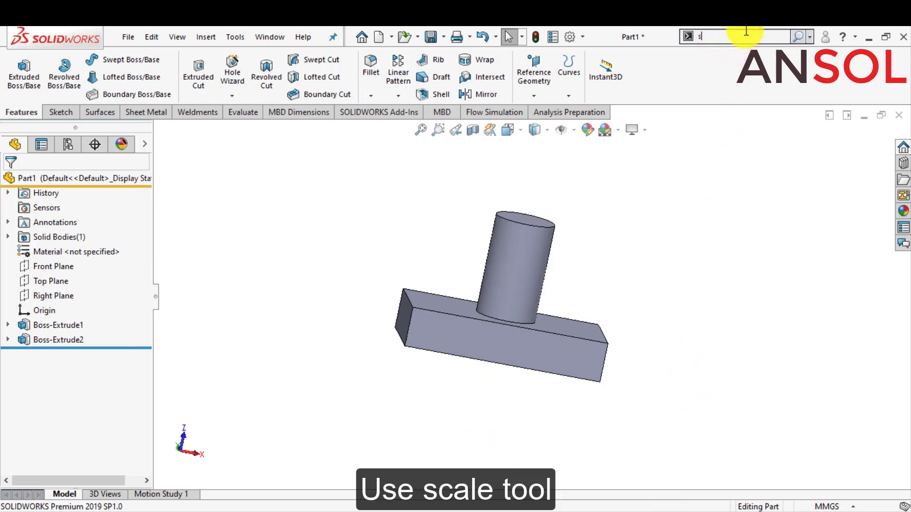
{"action": "type", "text": "cale"}
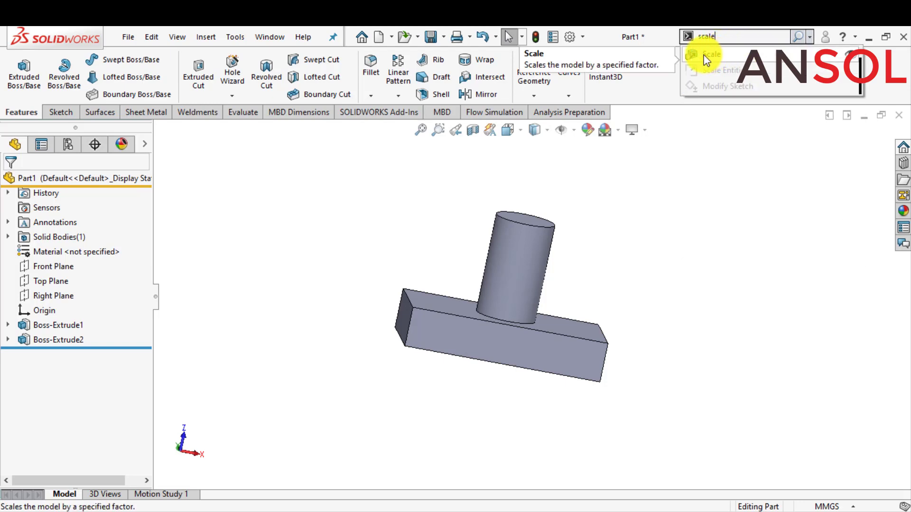
{"action": "left_click", "coordinate": [705, 57]}
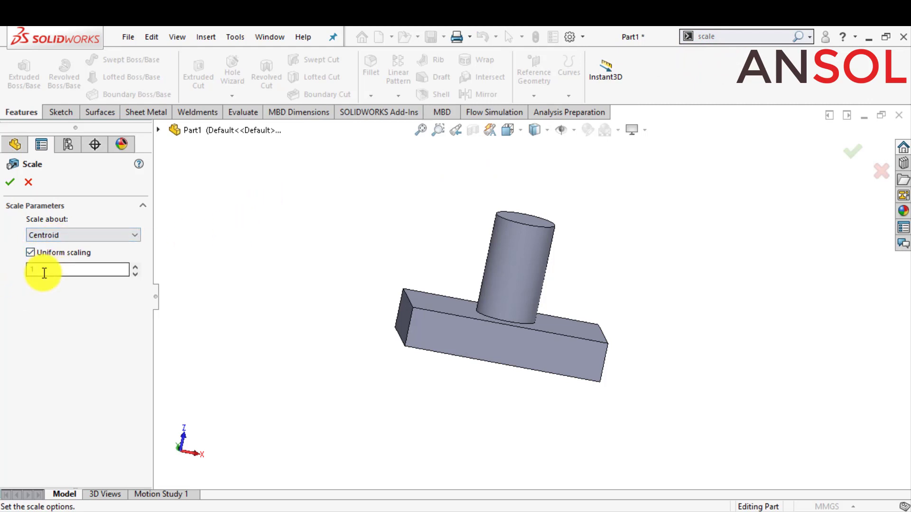
{"action": "double_click", "coordinate": [28, 271]}
{"action": "type", "text": "0.5"}
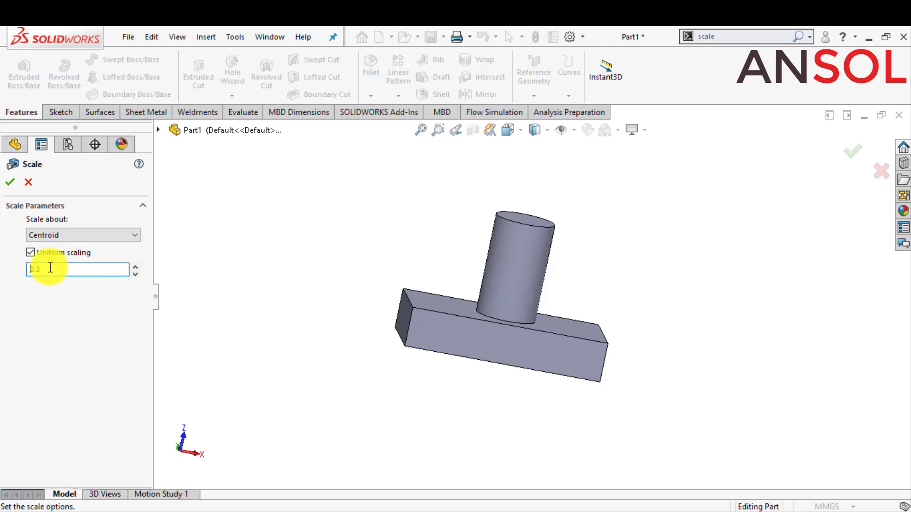
{"action": "left_click", "coordinate": [11, 184]}
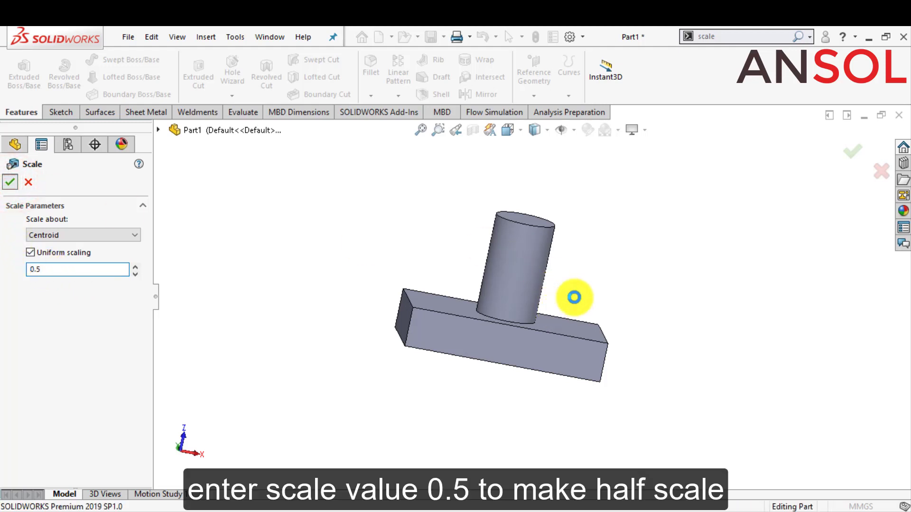
{"action": "mouse_move", "coordinate": [574, 297]}
{"action": "middle_mouse_down"}
{"action": "mouse_move", "coordinate": [440, 347]}
{"action": "mouse_move", "coordinate": [402, 390]}
{"action": "middle_mouse_up"}
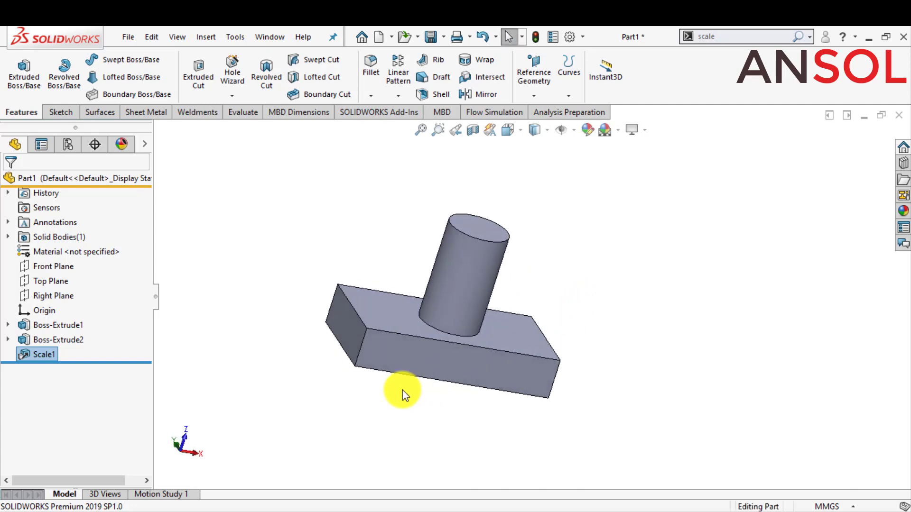
{"action": "left_click", "coordinate": [391, 334]}
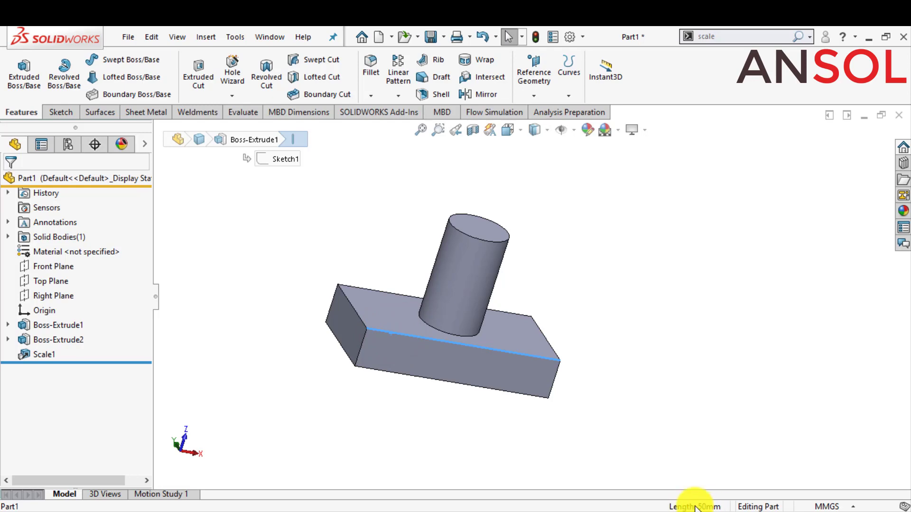
{"action": "left_click", "coordinate": [357, 314]}
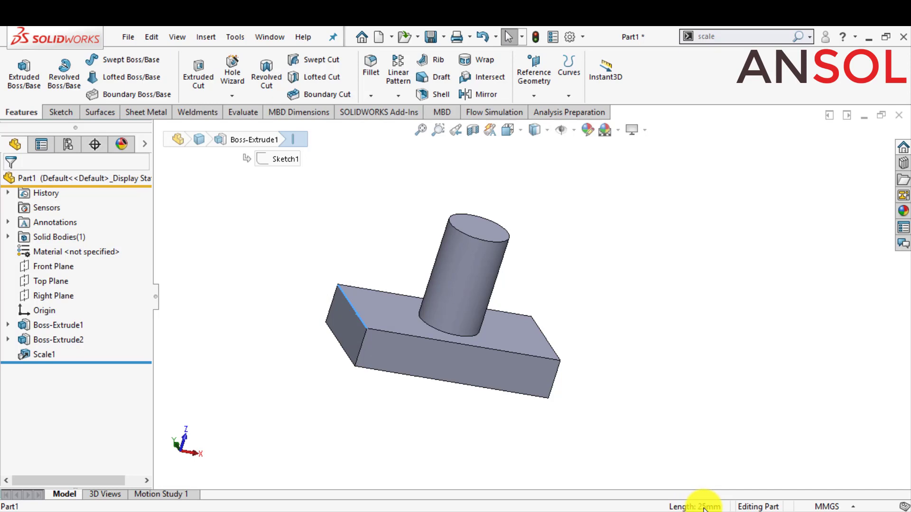
{"action": "left_click", "coordinate": [456, 279]}
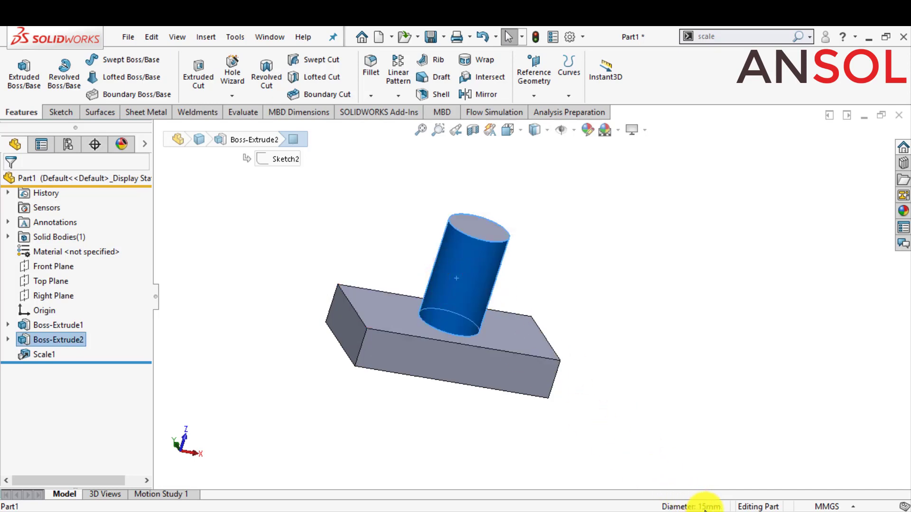
{"action": "left_click", "coordinate": [715, 355]}
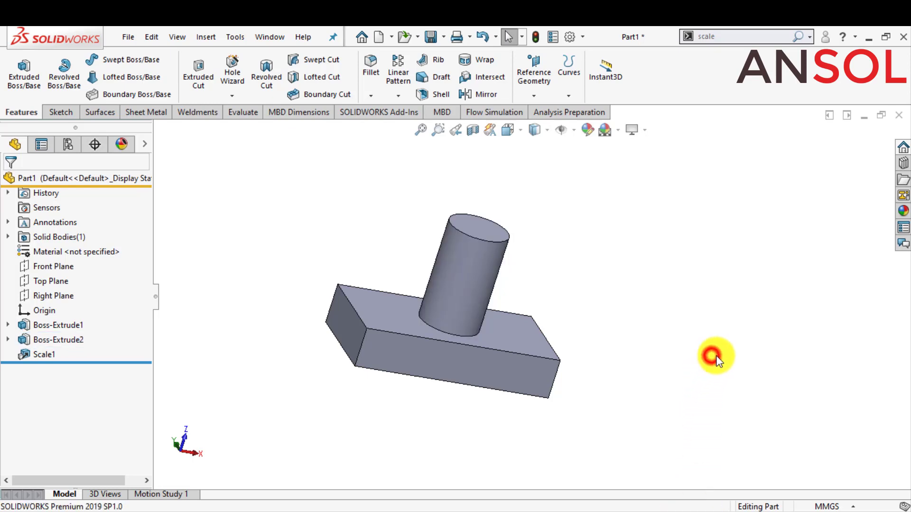
{"action": "key", "text": "f"}
{"action": "scroll", "coordinate": [353, 282], "scroll_direction": "down", "scroll_amount": 2}
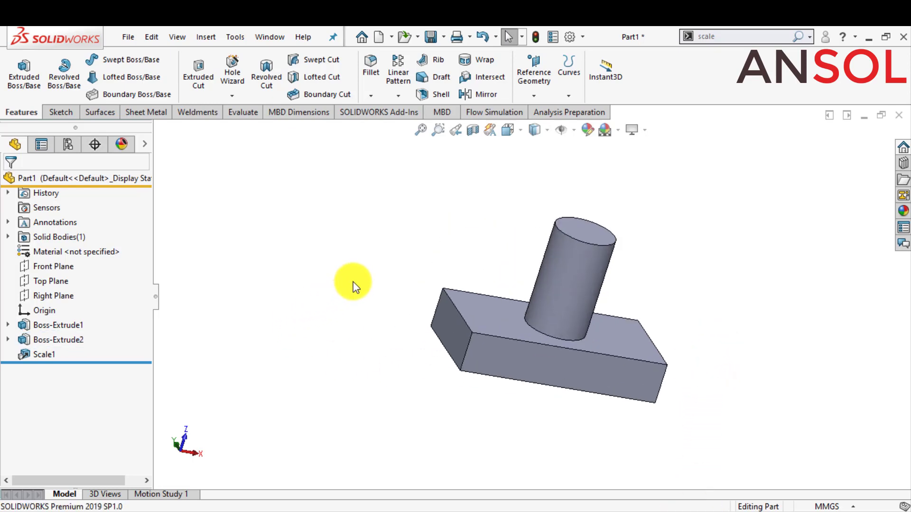
{"action": "scroll", "coordinate": [357, 290], "scroll_direction": "up", "scroll_amount": 1}
{"action": "scroll", "coordinate": [613, 392], "scroll_direction": "down", "scroll_amount": 1}
{"action": "scroll", "coordinate": [616, 386], "scroll_direction": "down", "scroll_amount": 2}
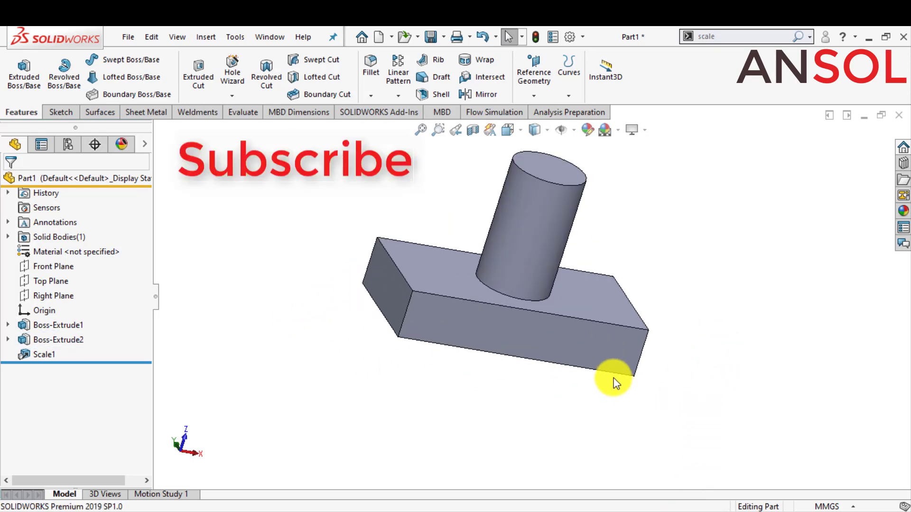
Add a factor-1 uniform Scale feature, then select the block's long edge to check it
{"action": "left_click", "coordinate": [729, 34]}
{"action": "left_click", "coordinate": [715, 55]}
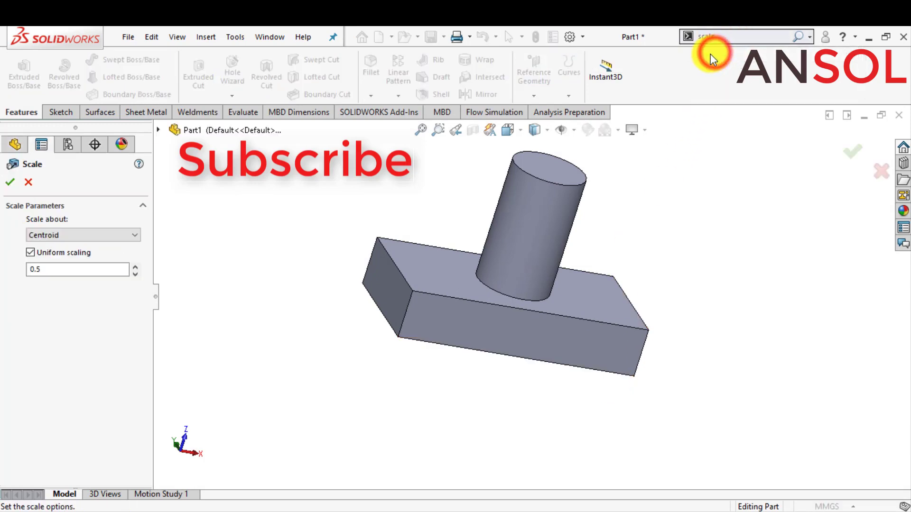
{"action": "left_click", "coordinate": [53, 270]}
{"action": "left_click_drag", "start_coordinate": [30, 268], "coordinate": [11, 266]}
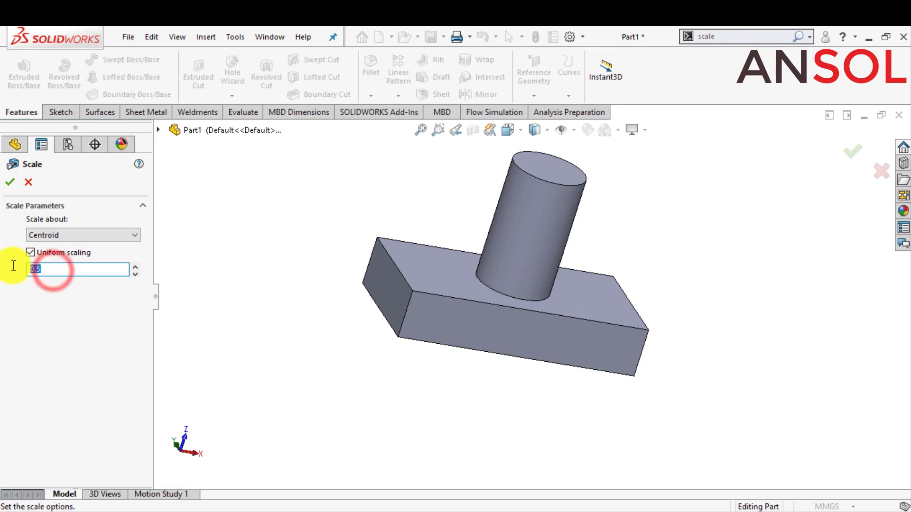
{"action": "type", "text": "1"}
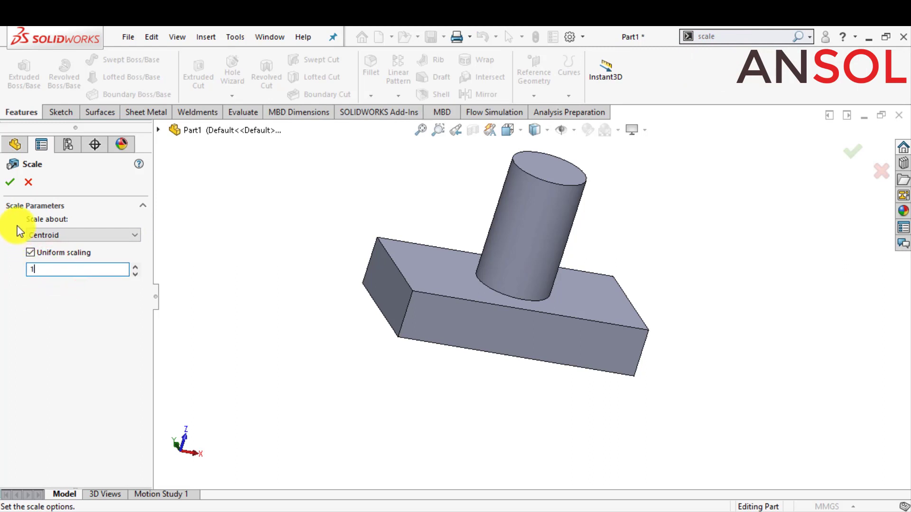
{"action": "left_click", "coordinate": [13, 182]}
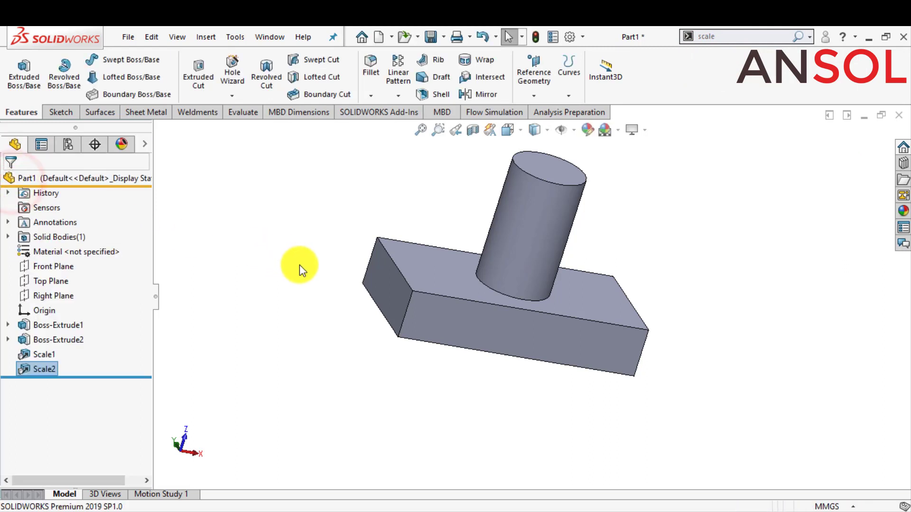
{"action": "left_click", "coordinate": [337, 341]}
{"action": "left_click", "coordinate": [438, 295]}
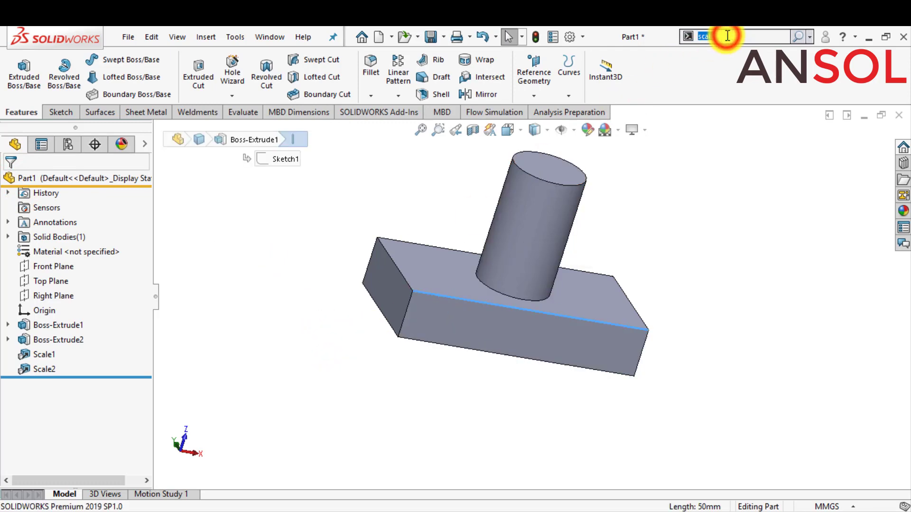
Add another uniform Scale feature with factor 2 (Scale3)
{"action": "left_click", "coordinate": [700, 59]}
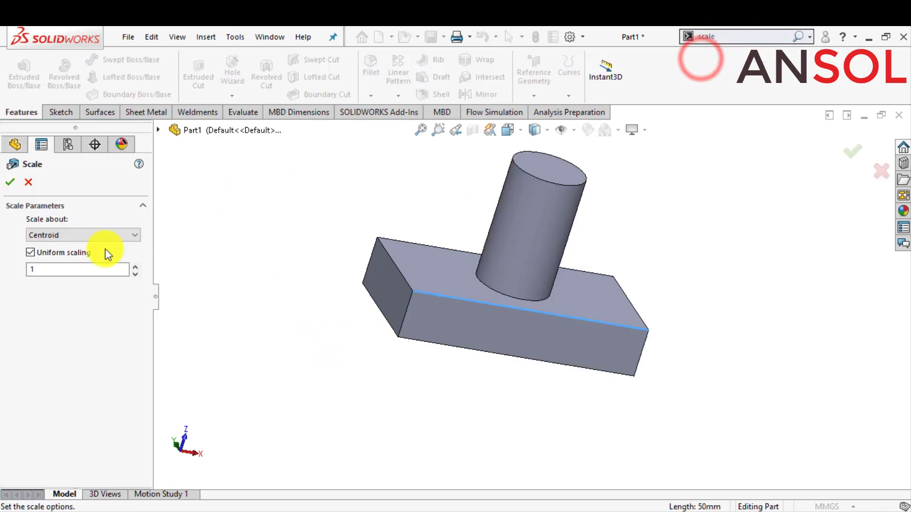
{"action": "double_click", "coordinate": [46, 272]}
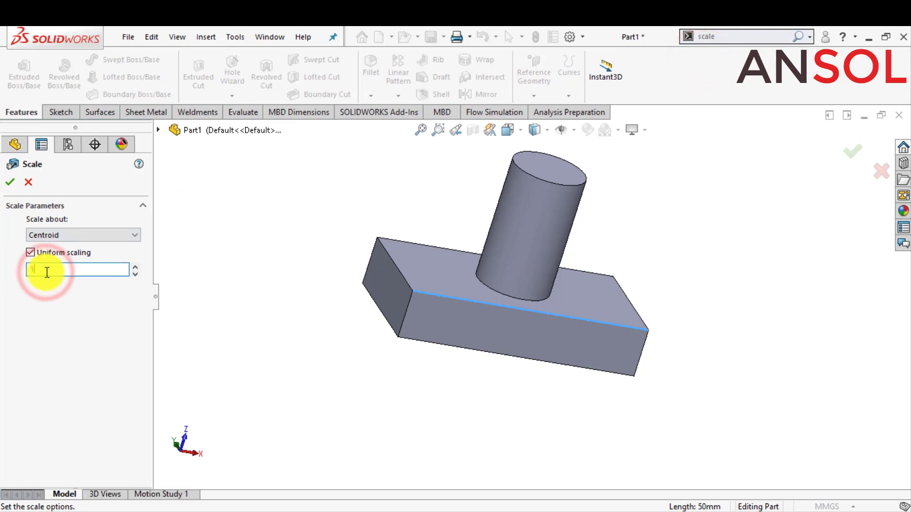
{"action": "left_click", "coordinate": [45, 271]}
{"action": "type", "text": "2"}
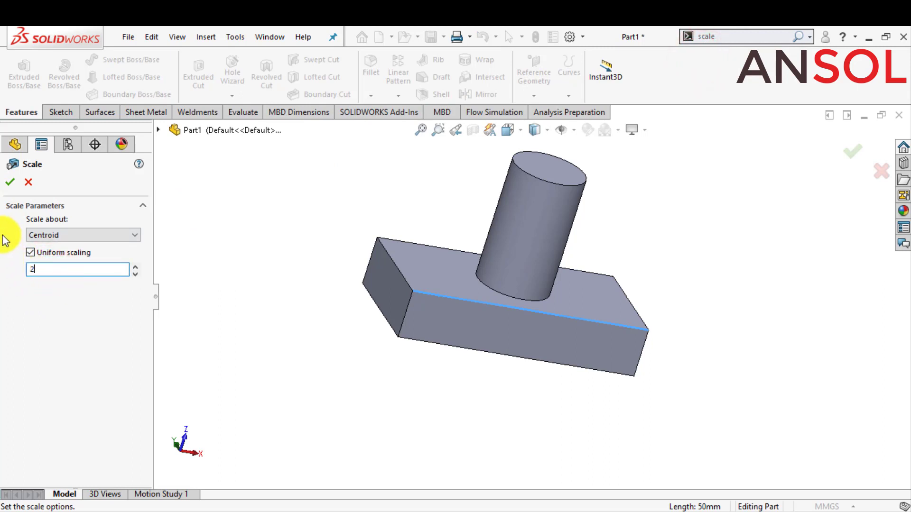
{"action": "left_click", "coordinate": [10, 182]}
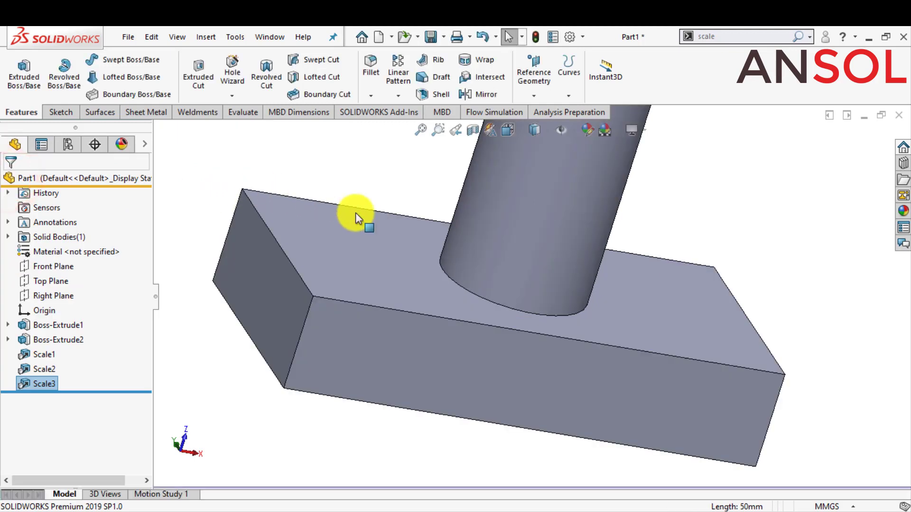
{"action": "scroll", "coordinate": [422, 425], "scroll_direction": "up", "scroll_amount": 1}
{"action": "scroll", "coordinate": [422, 425], "scroll_direction": "up", "scroll_amount": 1}
{"action": "scroll", "coordinate": [423, 429], "scroll_direction": "up", "scroll_amount": 2}
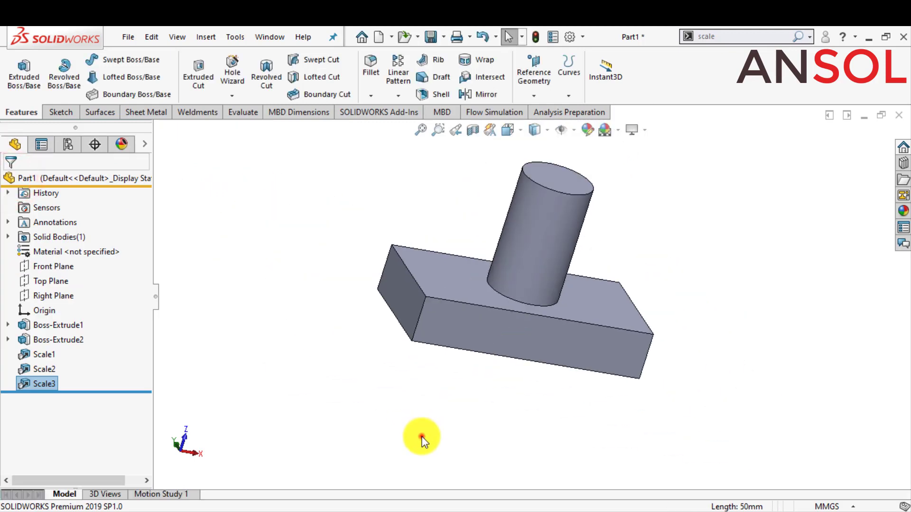
{"action": "left_click", "coordinate": [464, 304]}
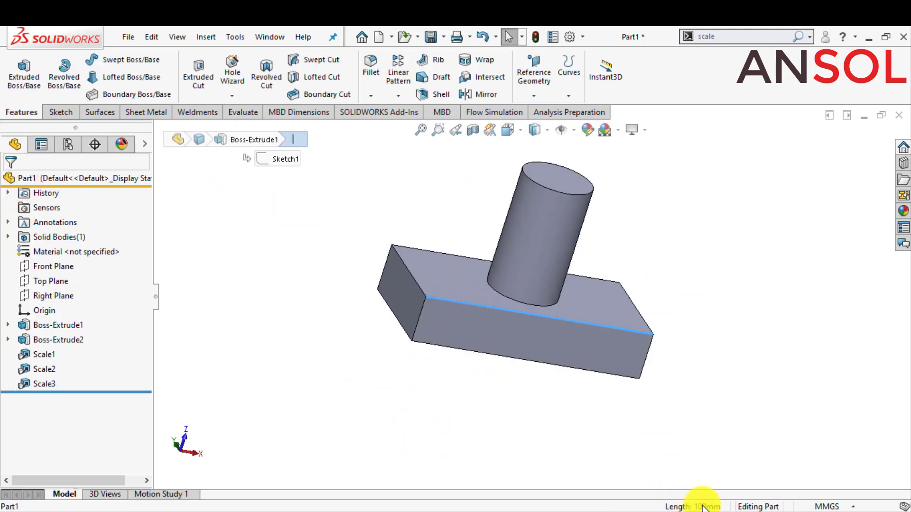
{"action": "left_click", "coordinate": [414, 283]}
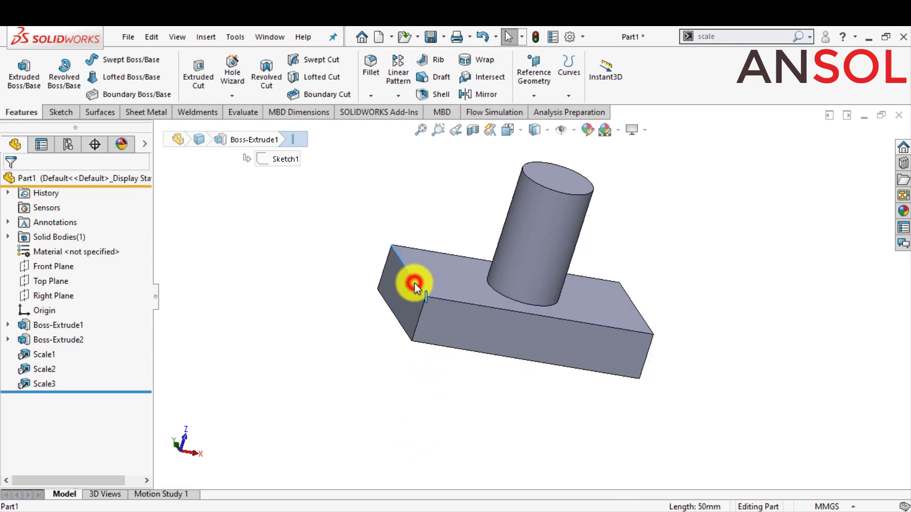
{"action": "left_click", "coordinate": [535, 233]}
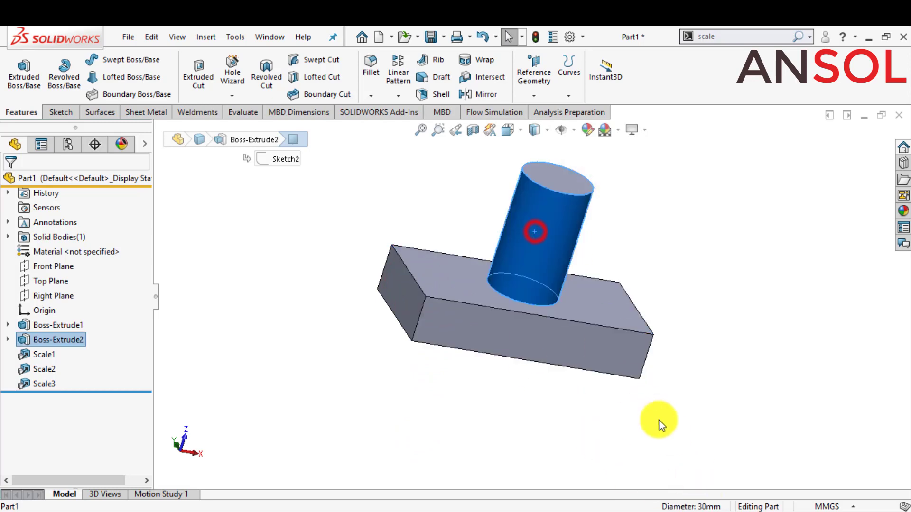